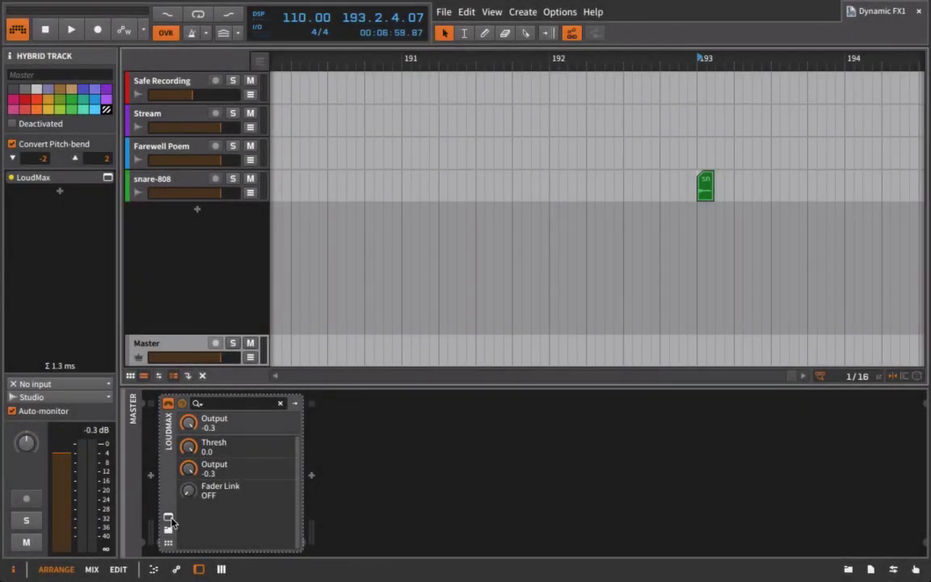
- Review the Master track's LoudMax settings in its plugin window, then close it
{"action": "left_click", "coordinate": [168, 517]}
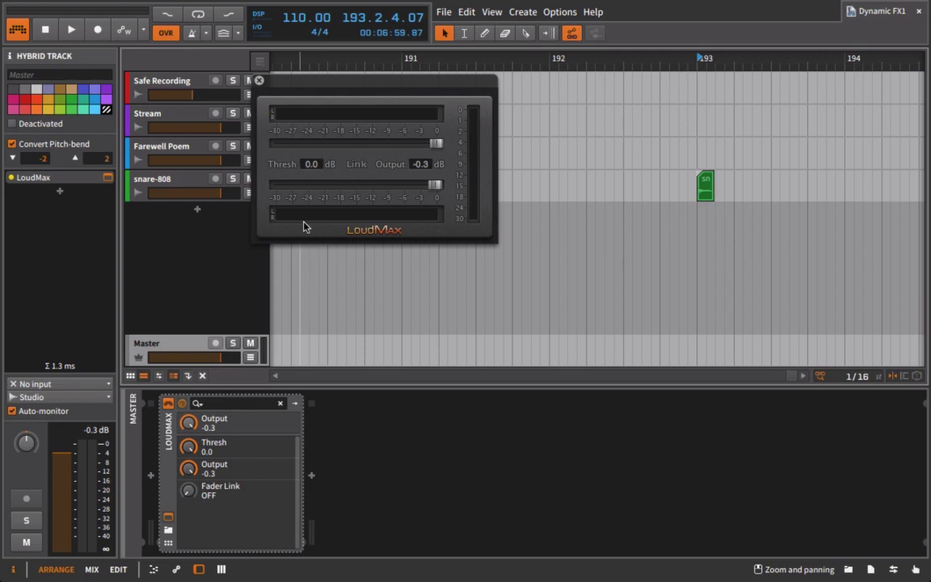
{"action": "left_click", "coordinate": [259, 80]}
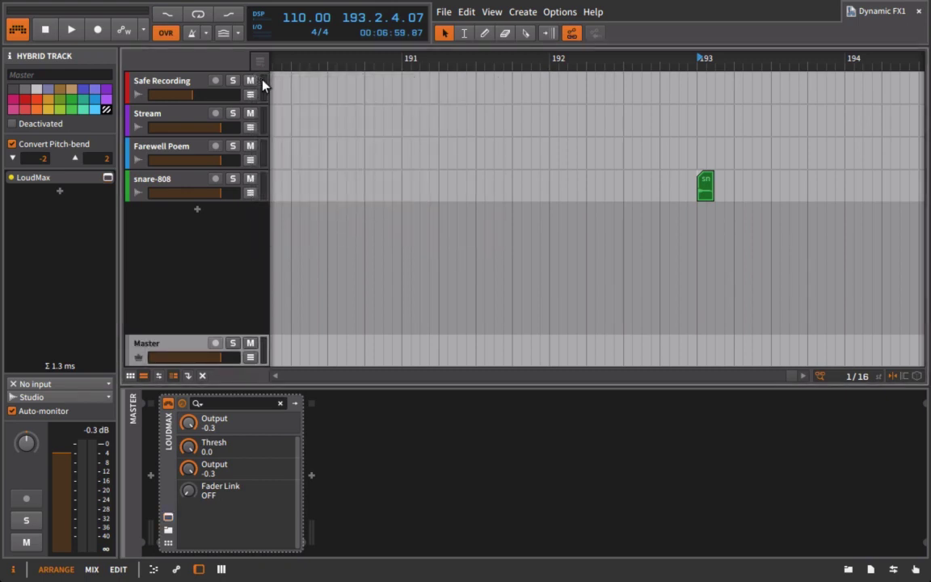
- Insert LoudMax from the Browser onto the snare-808 track and move its window aside
{"action": "left_click", "coordinate": [188, 180]}
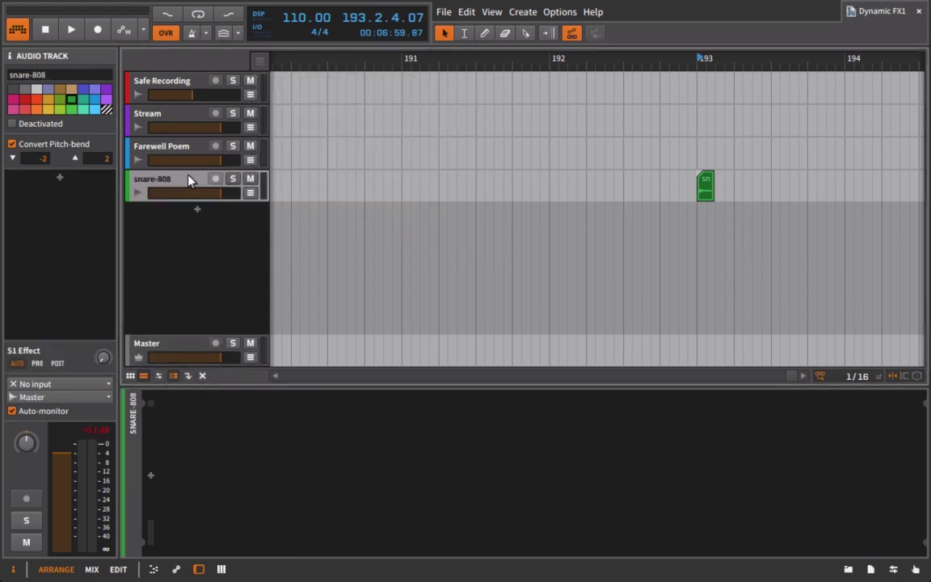
{"action": "left_click", "coordinate": [844, 572]}
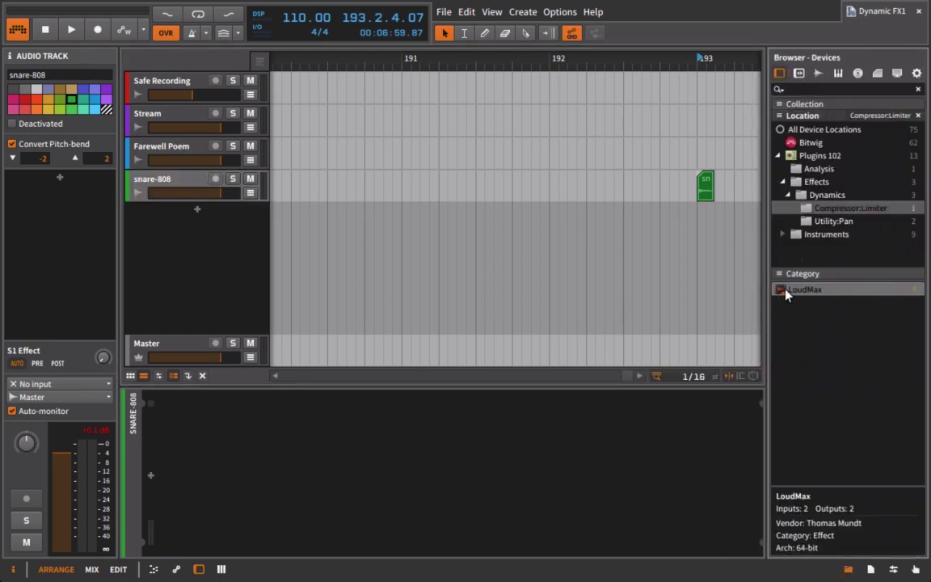
{"action": "left_click_drag", "start_coordinate": [786, 293], "coordinate": [209, 186]}
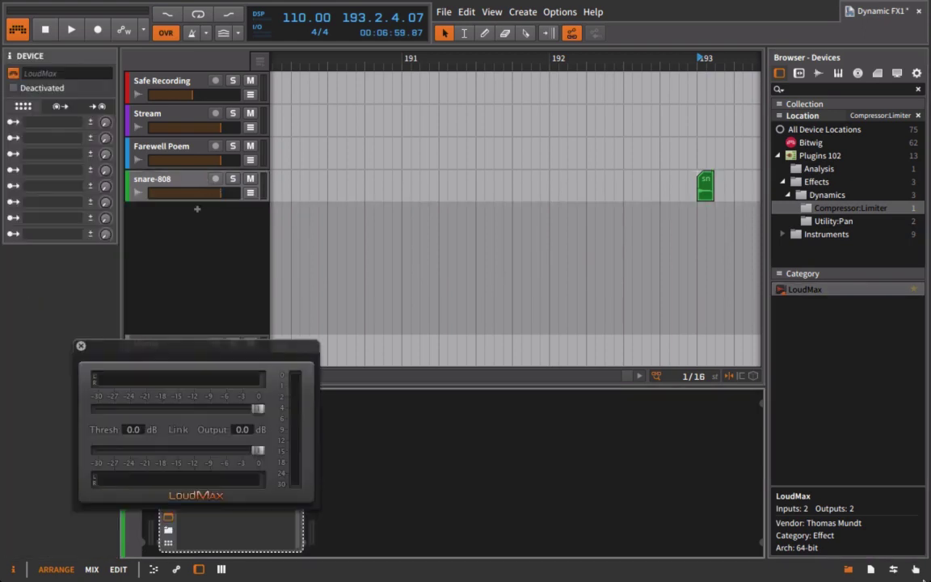
{"action": "left_click", "coordinate": [844, 572]}
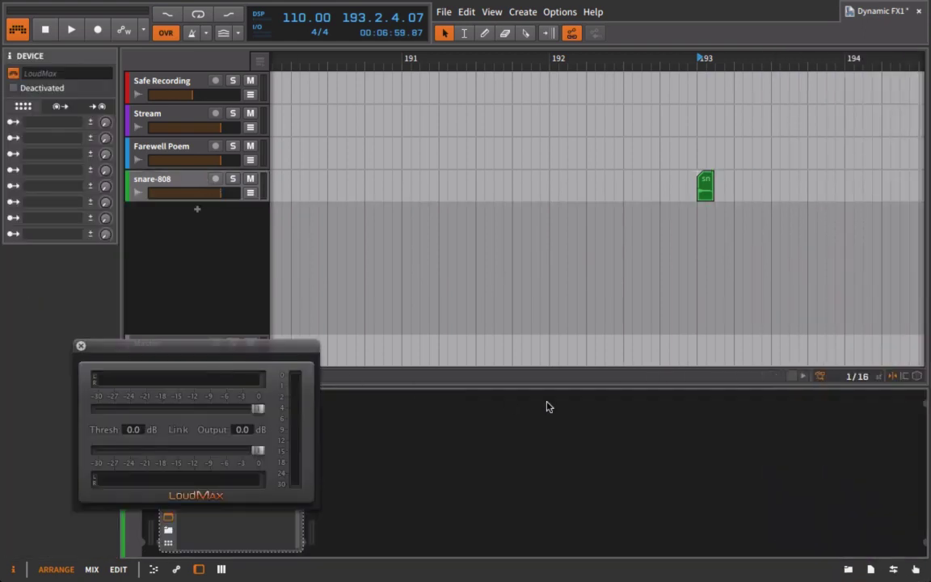
{"action": "left_click_drag", "start_coordinate": [234, 347], "coordinate": [640, 317]}
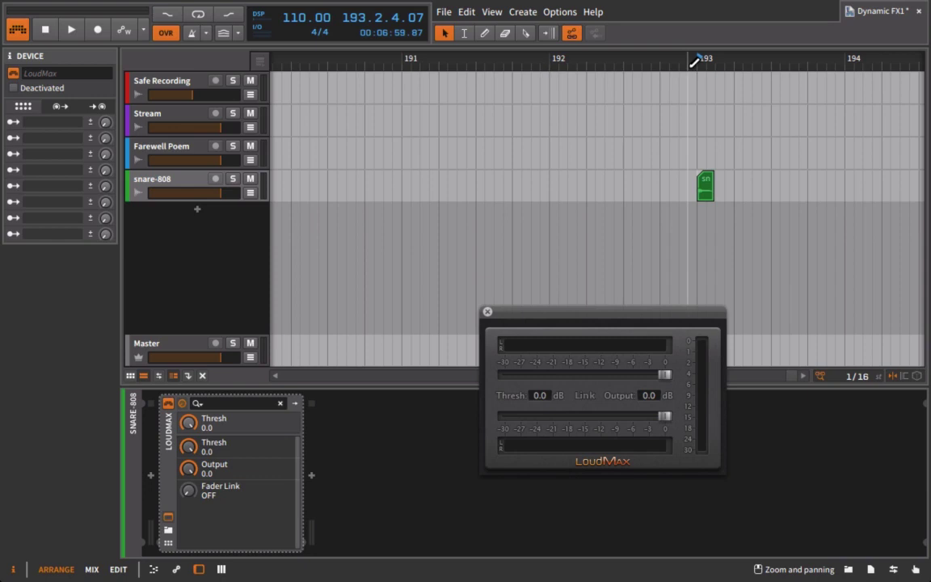
- Zoom into the snare-808 clip's waveform peak, close LoudMax, and return to the device chain
{"action": "scroll", "coordinate": [703, 59], "scroll_direction": "up", "scroll_amount": 5}
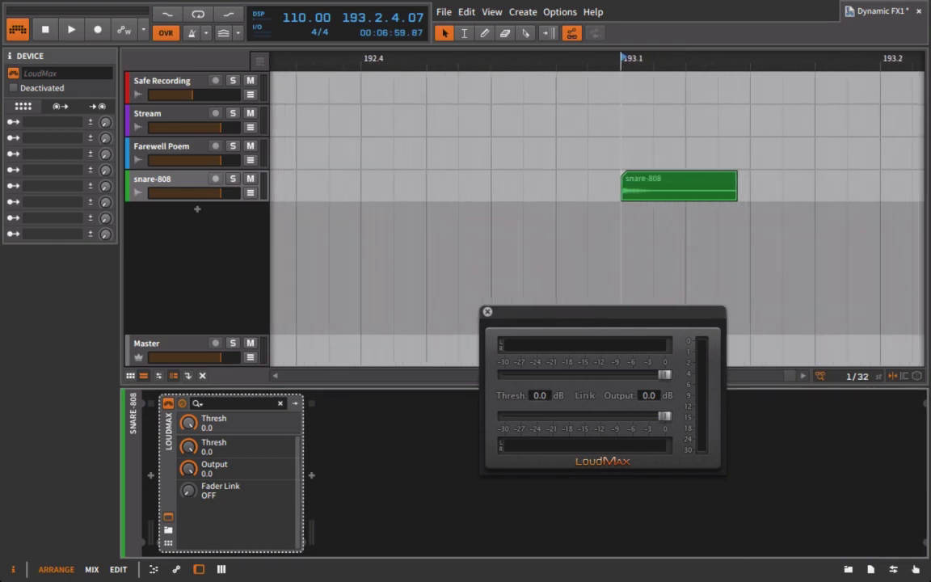
{"action": "double_click", "coordinate": [624, 192]}
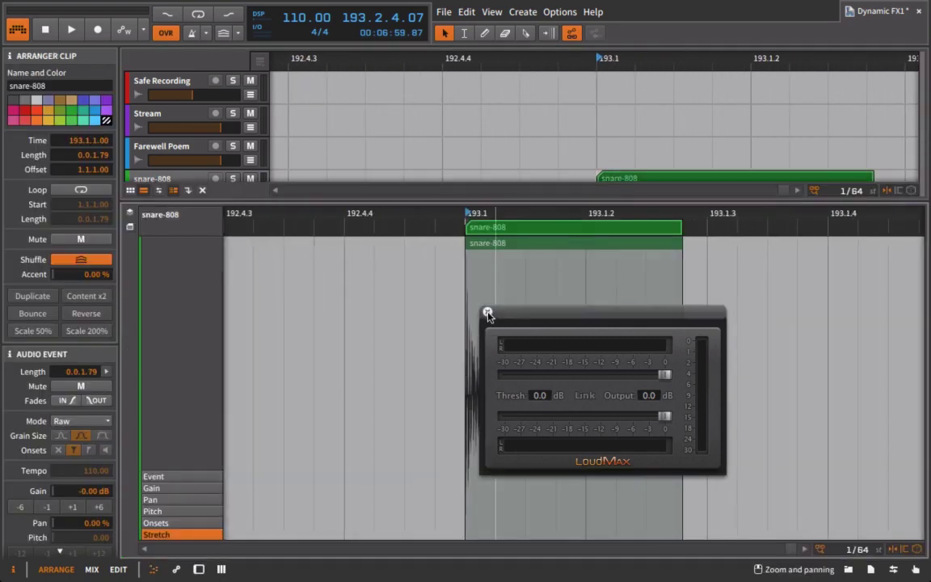
{"action": "left_click", "coordinate": [487, 312]}
{"action": "scroll", "coordinate": [469, 218], "scroll_direction": "up", "scroll_amount": 4}
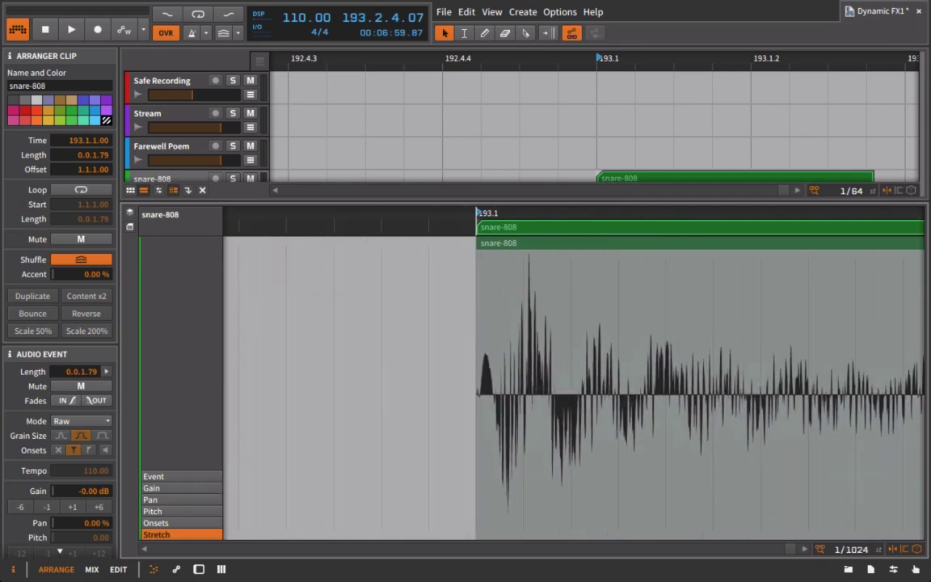
{"action": "scroll", "coordinate": [476, 213], "scroll_direction": "up", "scroll_amount": 3}
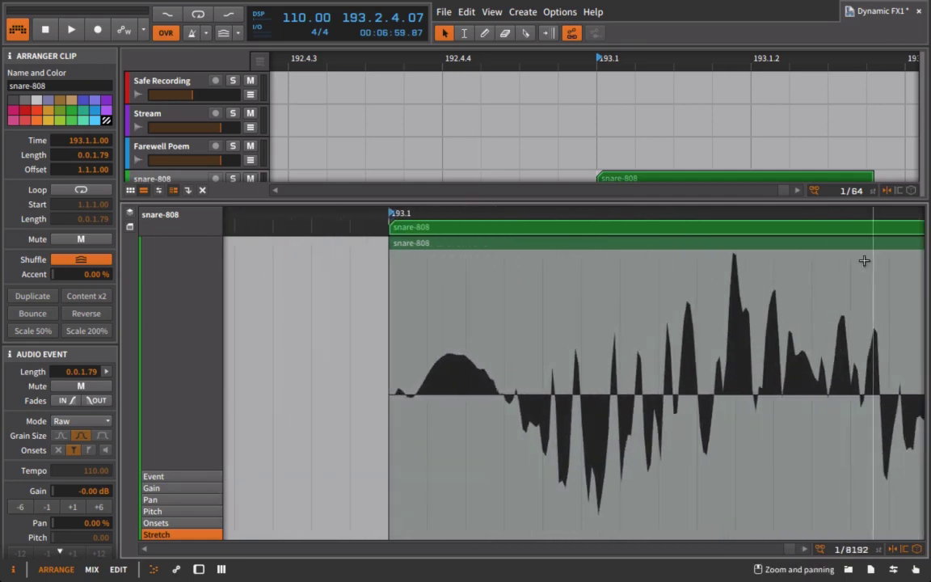
{"action": "scroll", "coordinate": [630, 242], "scroll_direction": "down", "scroll_amount": 5}
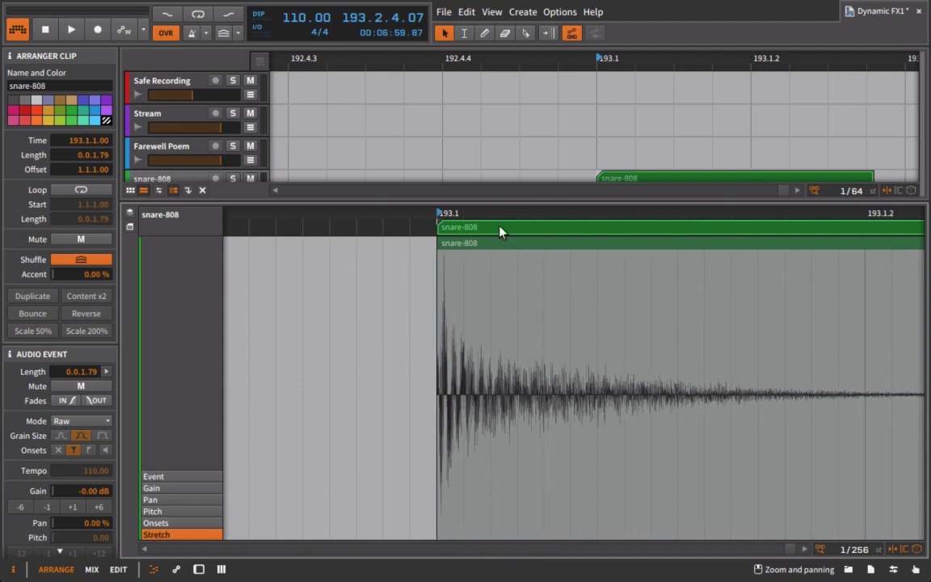
{"action": "left_click_drag", "start_coordinate": [468, 201], "coordinate": [477, 315]}
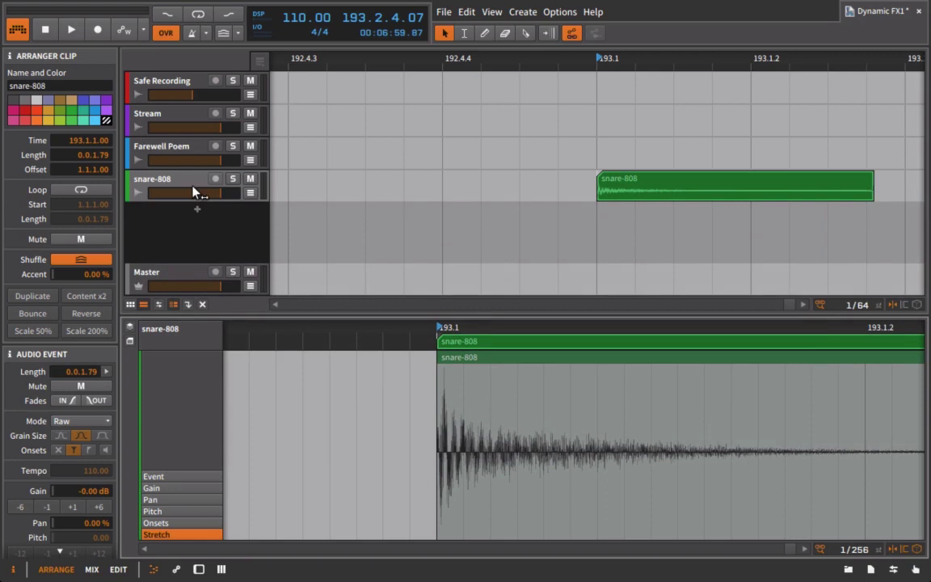
{"action": "key", "text": "d"}
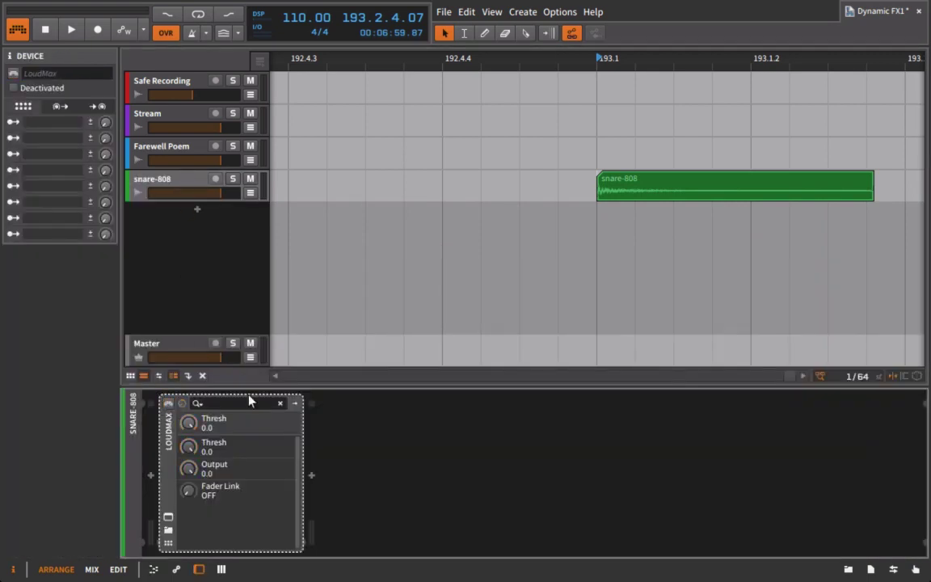
- Play the snare through the Master's LoudMax (Thresh 0.0 dB, Output -0.3 dB) to check level
{"action": "left_click", "coordinate": [199, 187]}
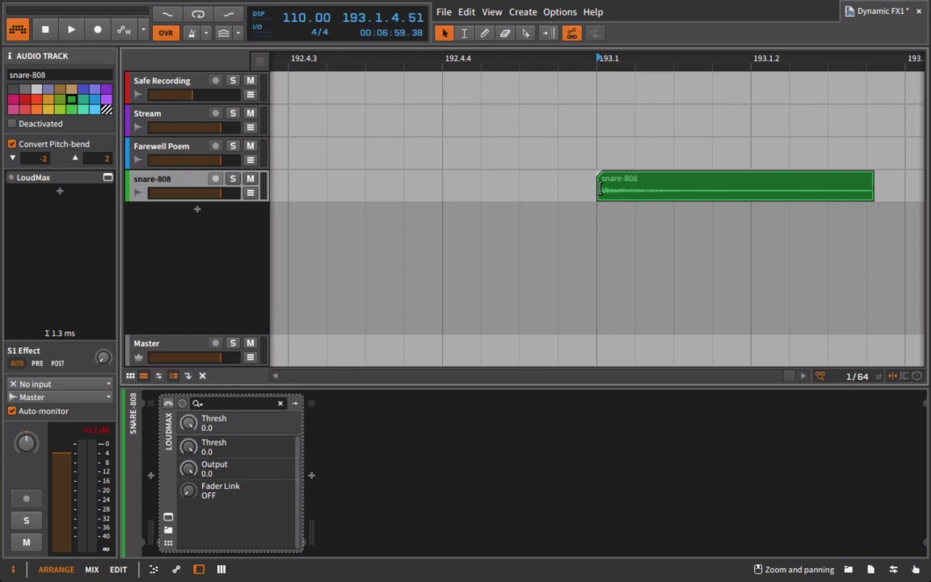
{"action": "left_click", "coordinate": [184, 347]}
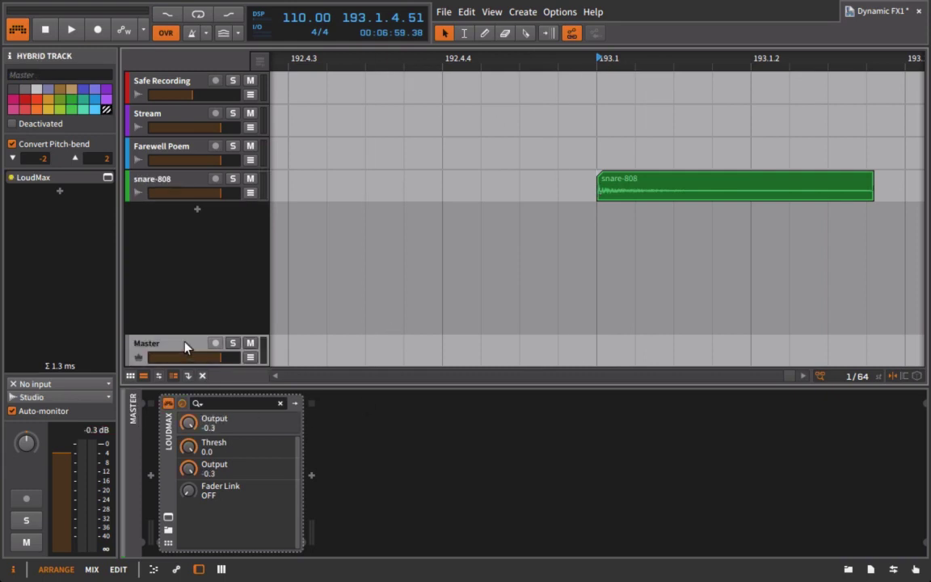
{"action": "left_click", "coordinate": [166, 515]}
{"action": "key", "text": "space"}
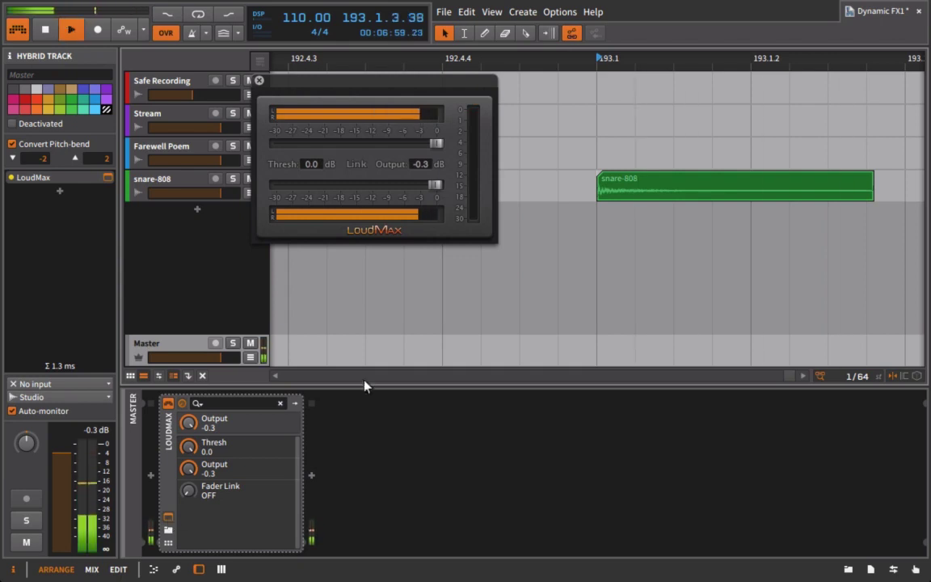
{"action": "key", "text": "space"}
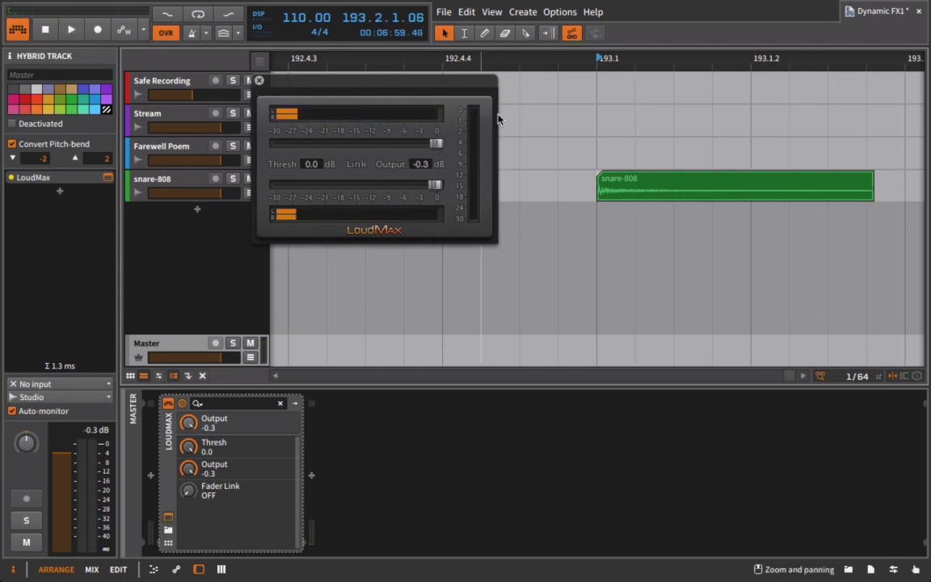
{"action": "left_click", "coordinate": [259, 80]}
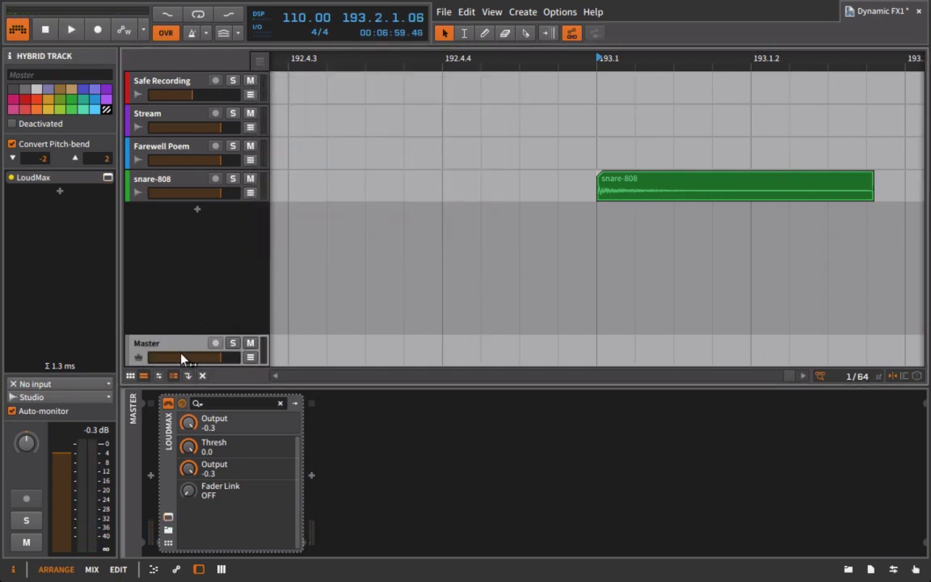
- Drop the snare-808 clip gain to -4.00 dB and return to the snare's device chain
{"action": "left_click", "coordinate": [161, 181]}
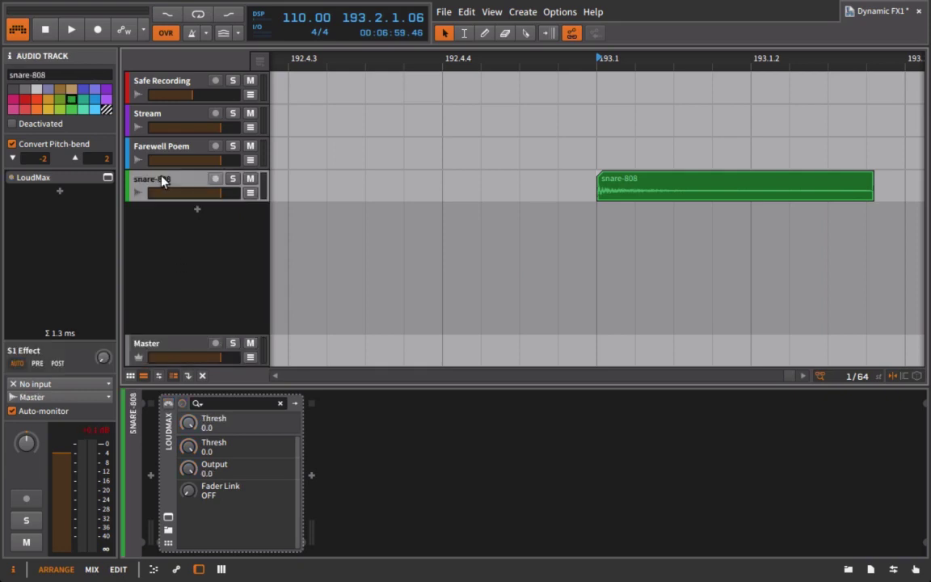
{"action": "left_click", "coordinate": [675, 187]}
{"action": "triple_click", "coordinate": [50, 507]}
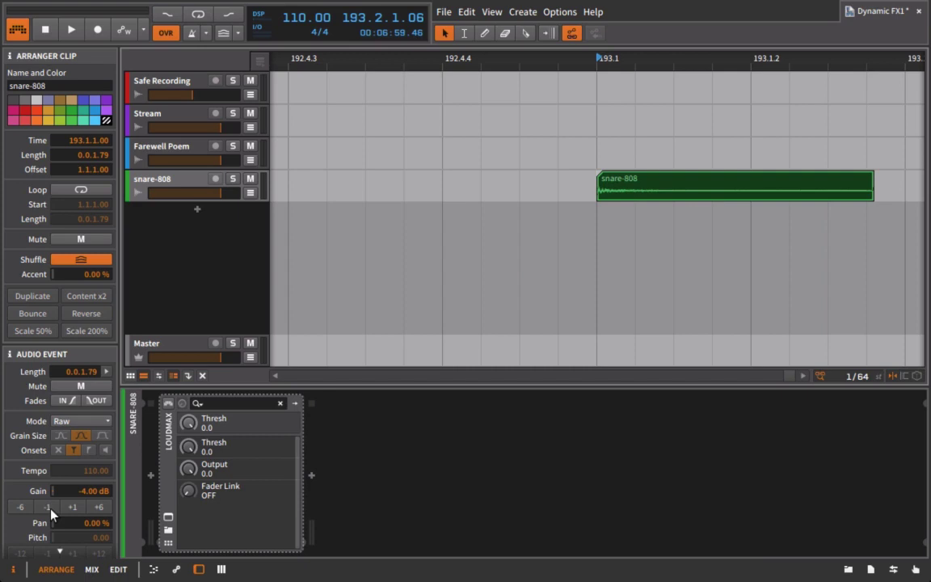
{"action": "left_click", "coordinate": [154, 179]}
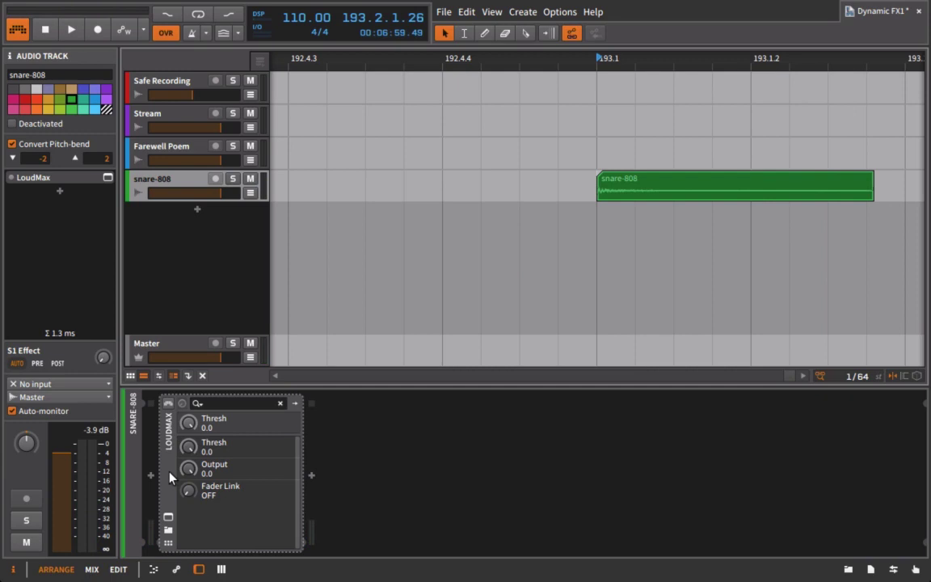
{"action": "double_click", "coordinate": [621, 194]}
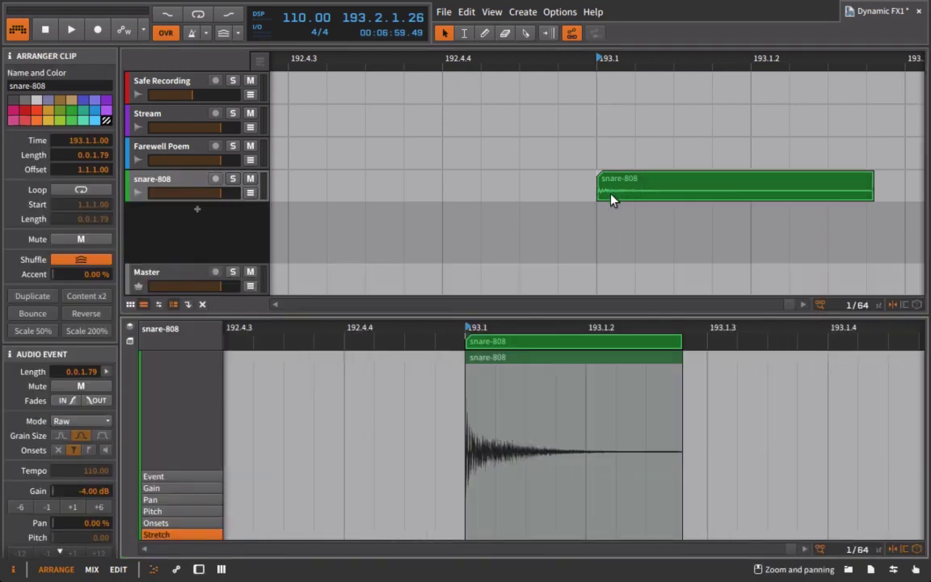
{"action": "left_click", "coordinate": [168, 183]}
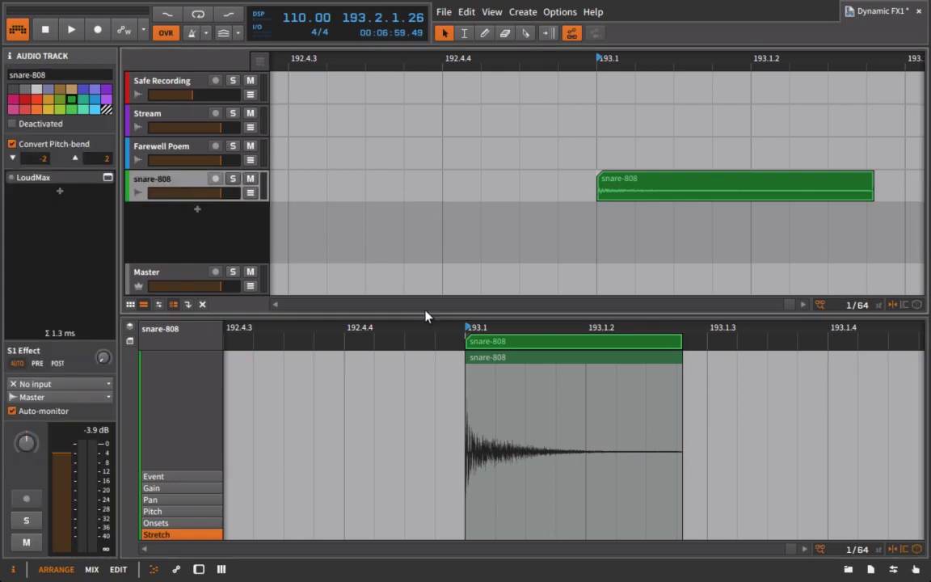
{"action": "key", "text": "d"}
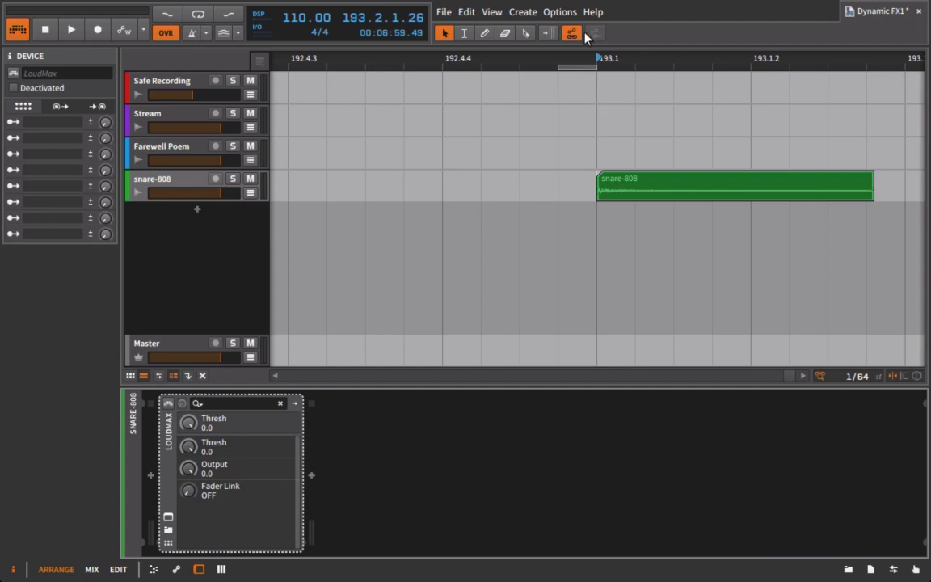
- Open the snare's LoudMax window, audition from bar 193, and switch Fader Link on
{"action": "left_click_drag", "start_coordinate": [577, 63], "coordinate": [410, 65]}
{"action": "left_click", "coordinate": [168, 517]}
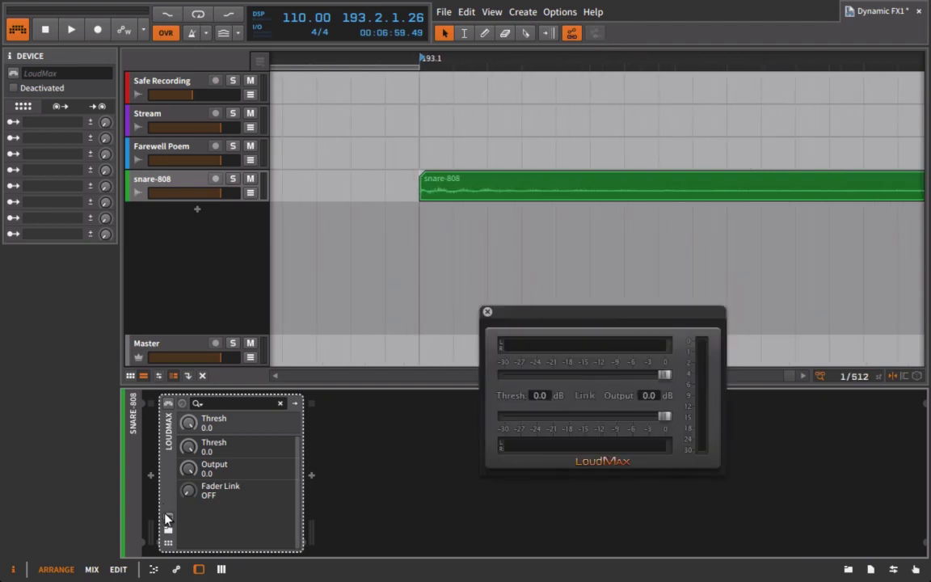
{"action": "key", "text": "space"}
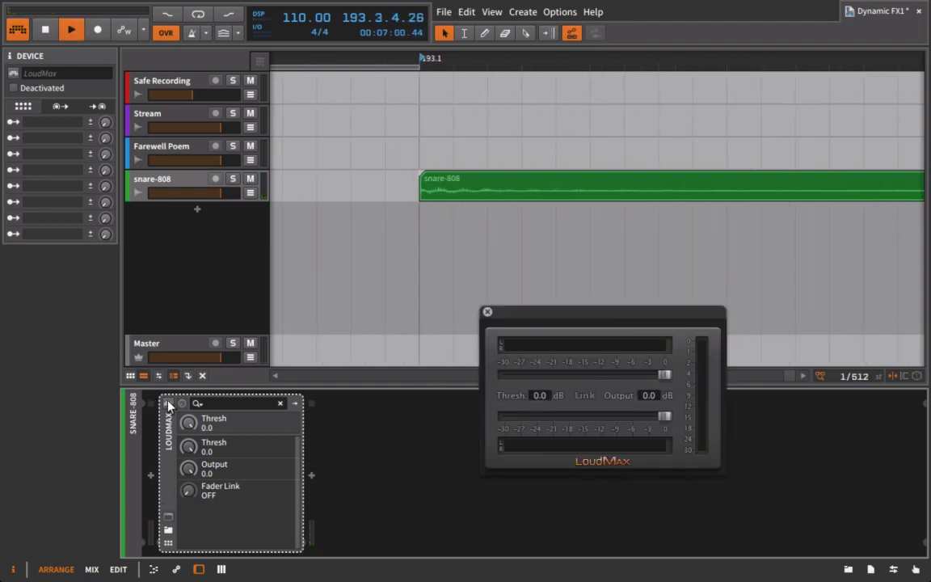
{"action": "key", "text": "space"}
{"action": "key", "text": "space"}
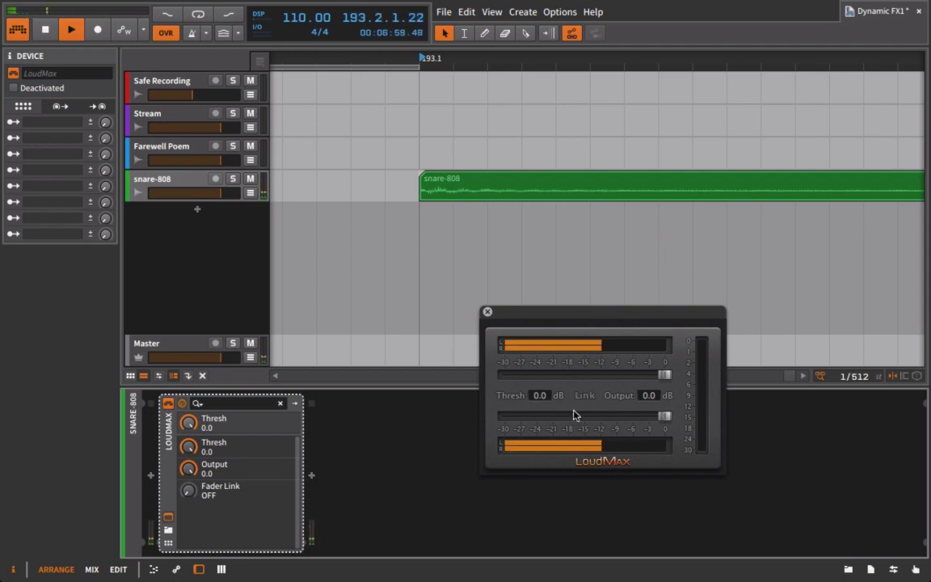
{"action": "left_click", "coordinate": [584, 396]}
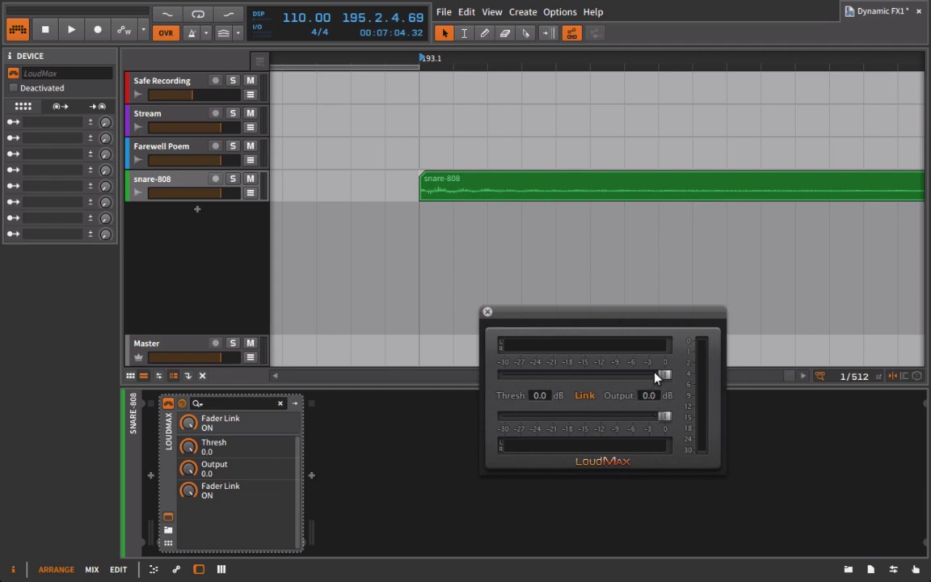
- Lower the snare's LoudMax threshold to -4.4 dB and A/B it against bypass during playback
{"action": "left_click", "coordinate": [163, 179]}
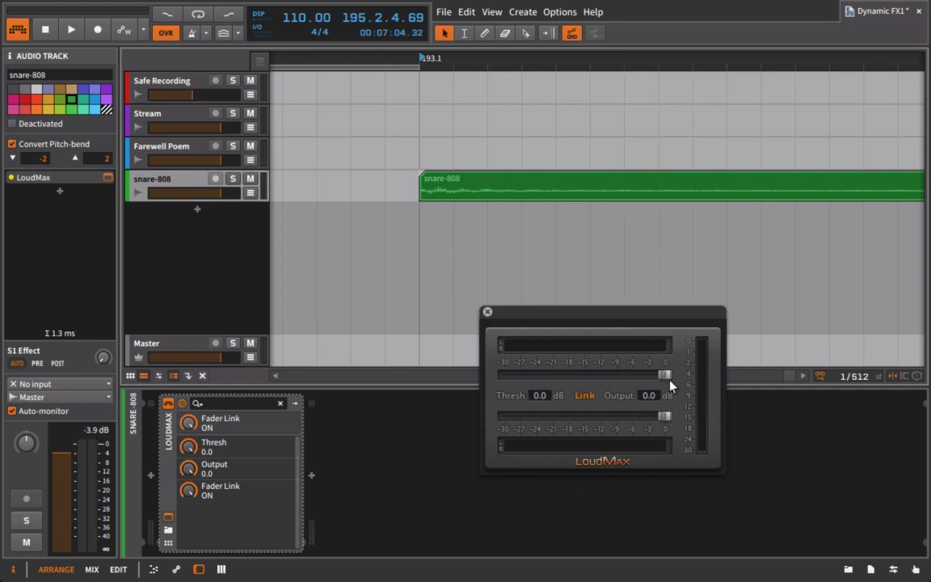
{"action": "key", "text": "space"}
{"action": "key", "text": "space"}
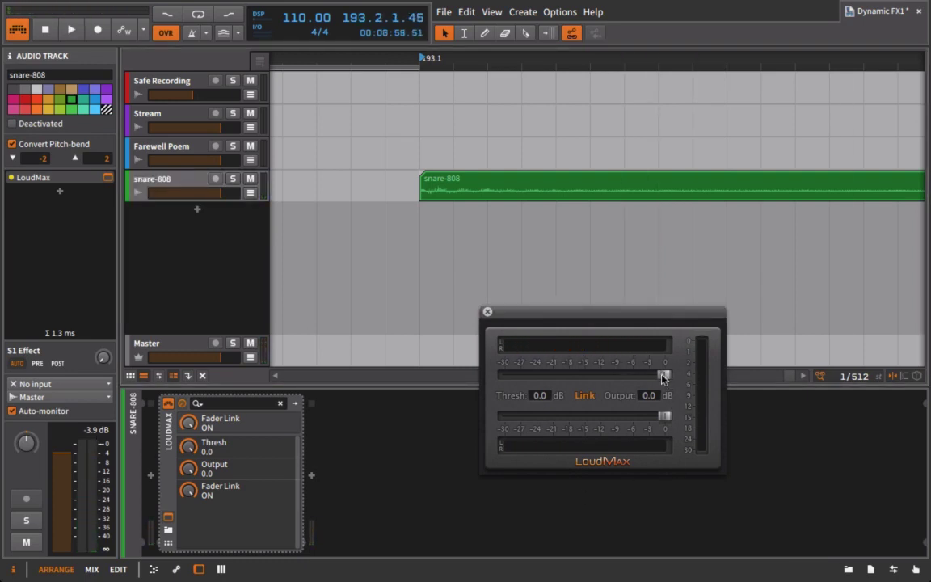
{"action": "left_click_drag", "start_coordinate": [663, 378], "coordinate": [641, 380]}
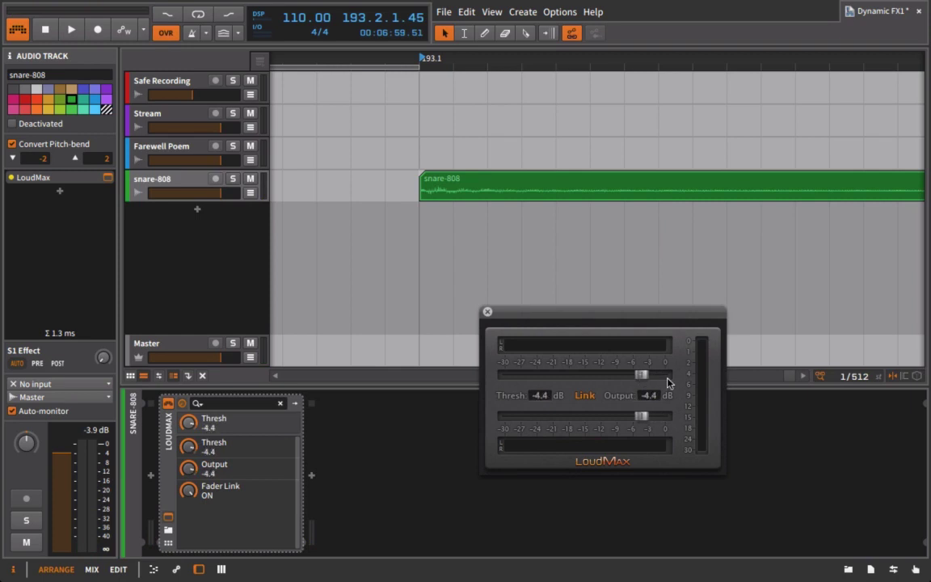
{"action": "key", "text": "space"}
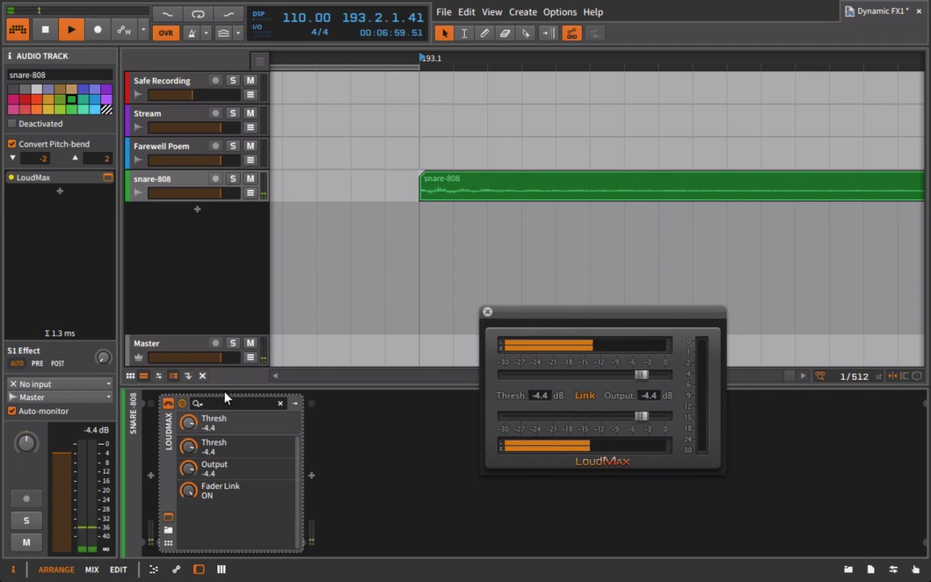
{"action": "left_click", "coordinate": [168, 403]}
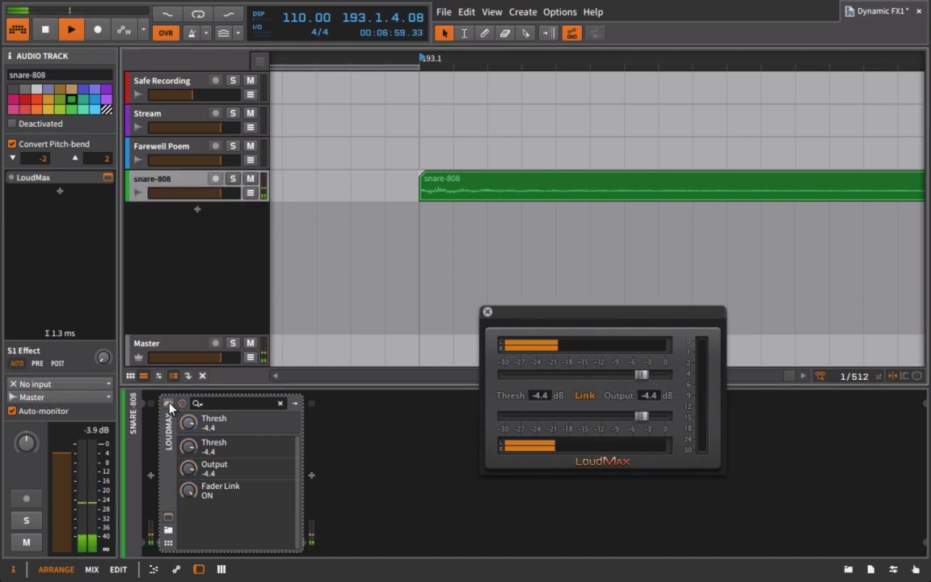
{"action": "left_click", "coordinate": [168, 403]}
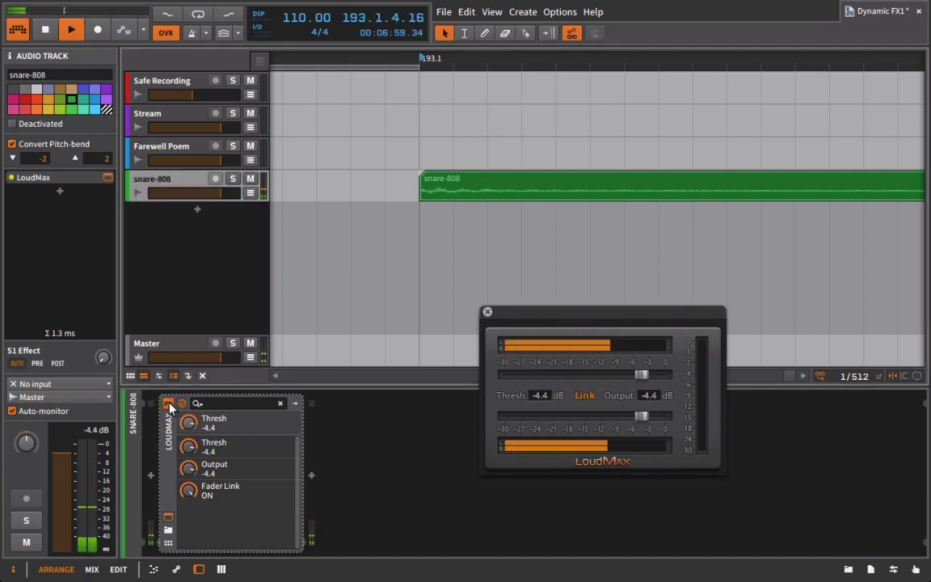
{"action": "key", "text": "space"}
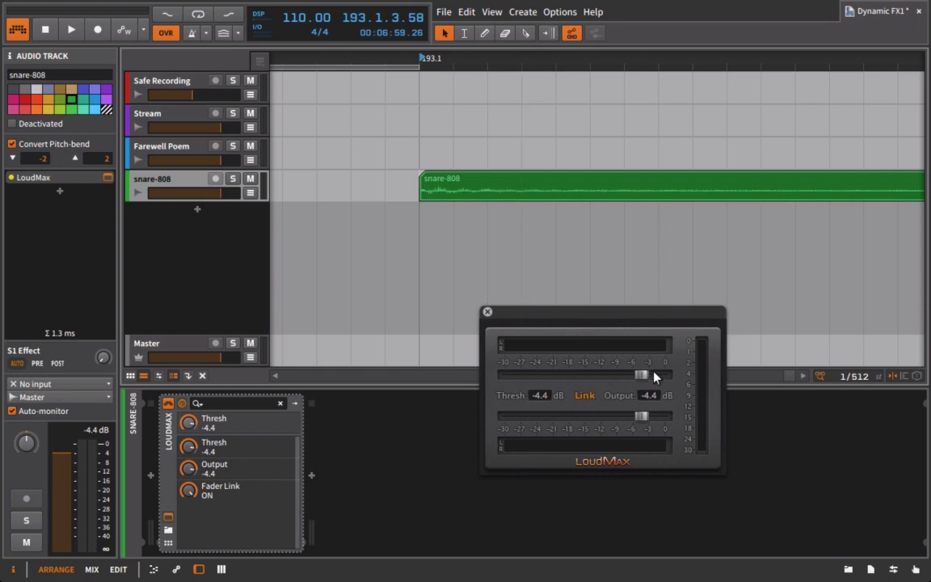
- Push the LoudMax threshold to -7.0 dB and compare it with the limiter bypassed
{"action": "left_click_drag", "start_coordinate": [635, 375], "coordinate": [629, 378]}
{"action": "key", "text": "space"}
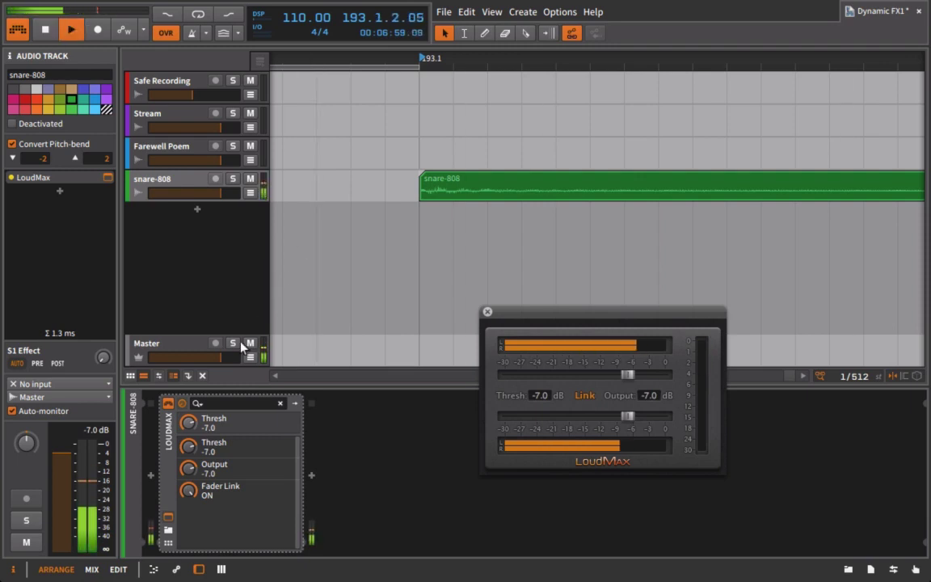
{"action": "key", "text": "space"}
{"action": "left_click", "coordinate": [169, 406]}
{"action": "key", "text": "space"}
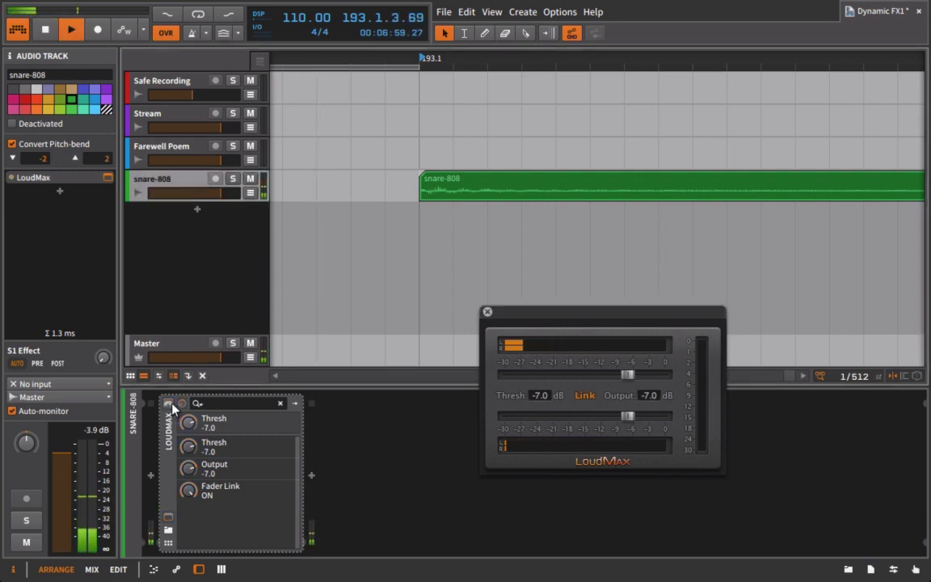
{"action": "key", "text": "space"}
{"action": "key", "text": "space"}
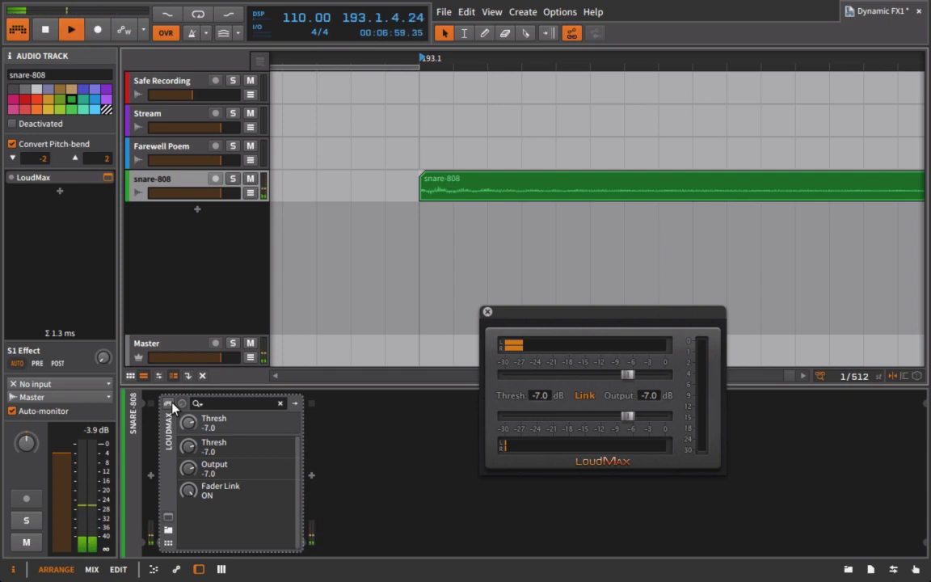
{"action": "left_click", "coordinate": [169, 403]}
{"action": "key", "text": "space"}
{"action": "key", "text": "space"}
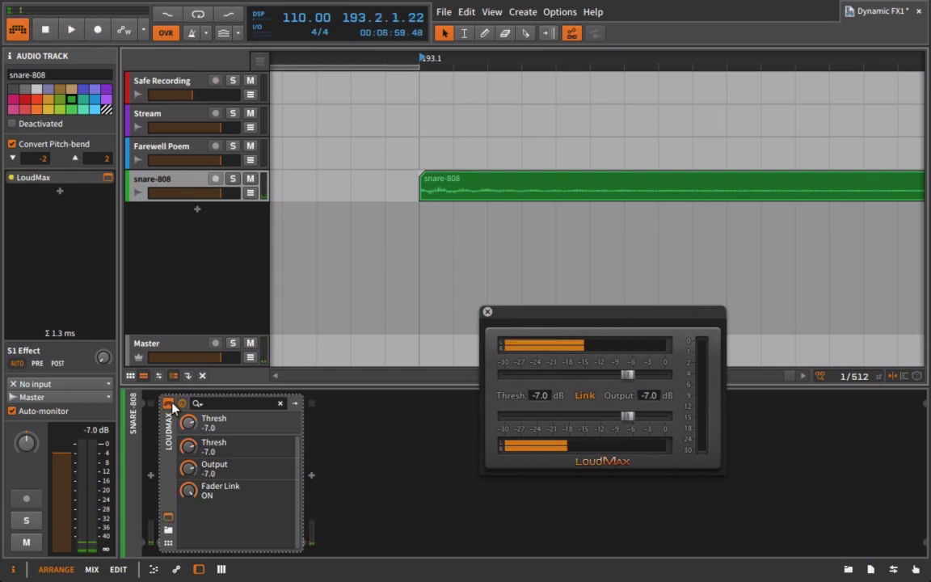
{"action": "key", "text": "space"}
{"action": "key", "text": "space"}
{"action": "key", "text": "space"}
{"action": "key", "text": "space"}
{"action": "key", "text": "space"}
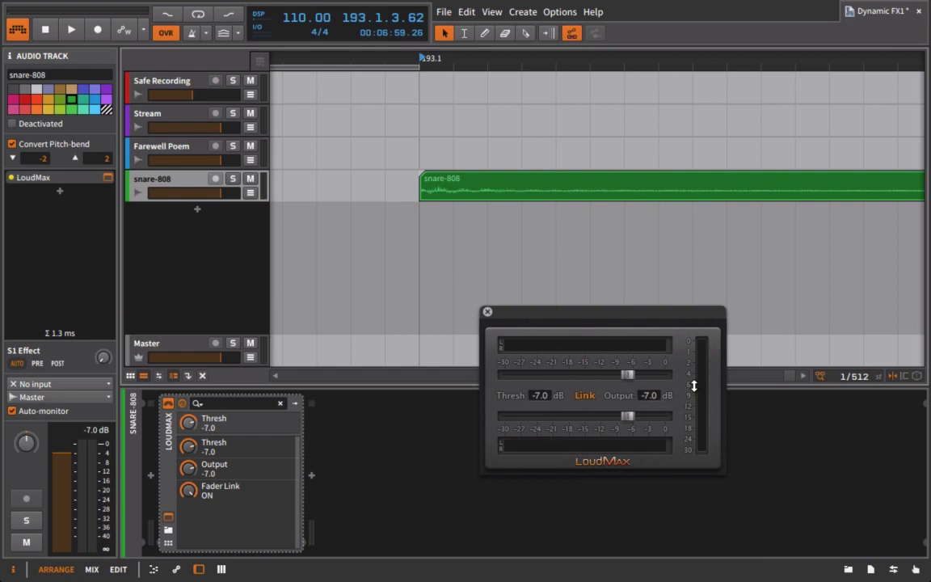
- Bring up the Bounce options for the snare-808 clip from its context menu
{"action": "left_click", "coordinate": [422, 190]}
{"action": "right_click", "coordinate": [452, 188]}
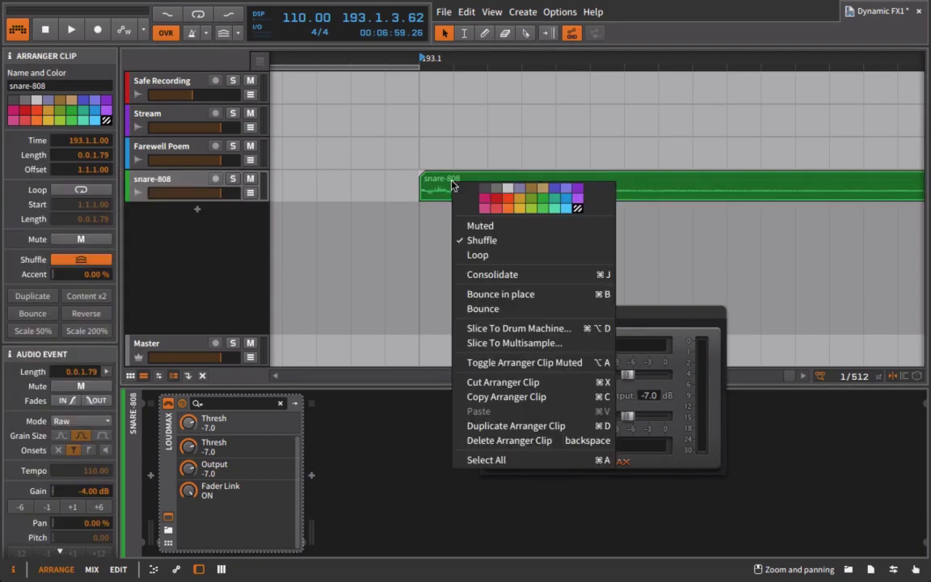
{"action": "left_click", "coordinate": [520, 311]}
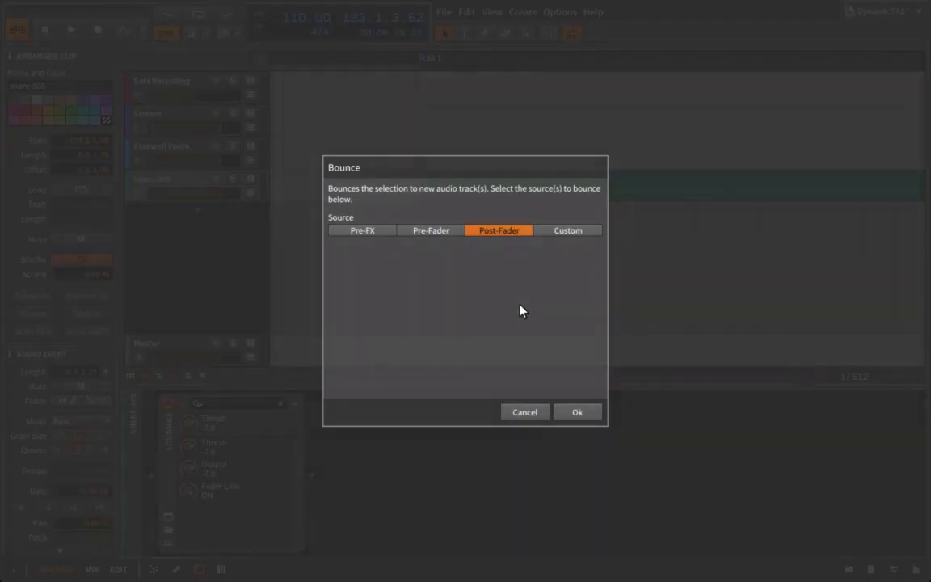
- Confirm the post-fader bounce to Audio 6 and close the LoudMax window
{"action": "left_click", "coordinate": [576, 413]}
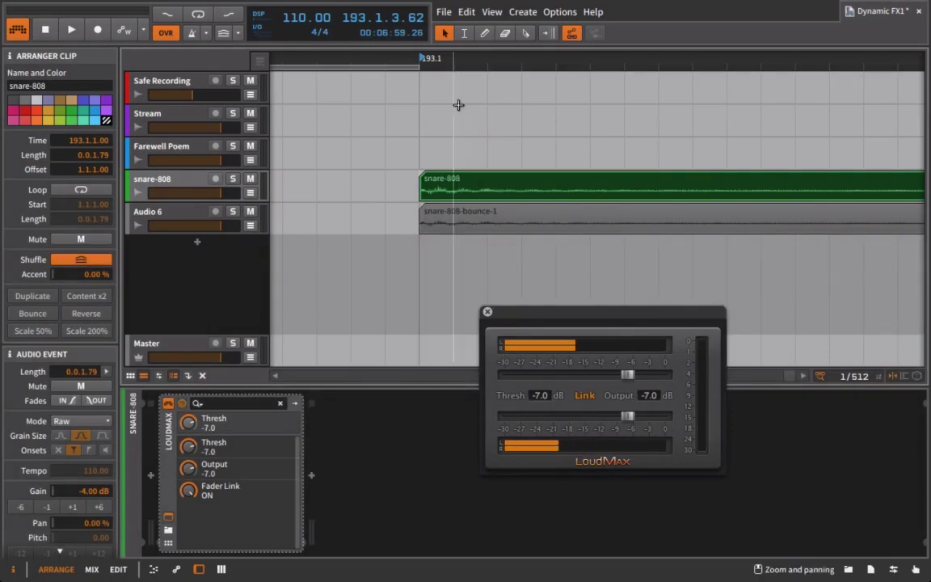
{"action": "left_click", "coordinate": [487, 311]}
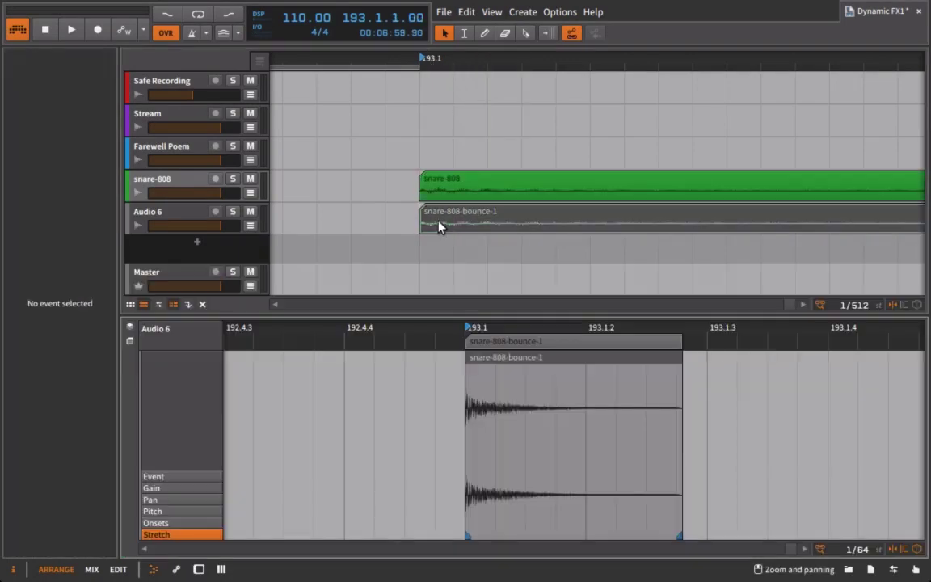
{"action": "scroll", "coordinate": [485, 365], "scroll_direction": "up", "scroll_amount": 8}
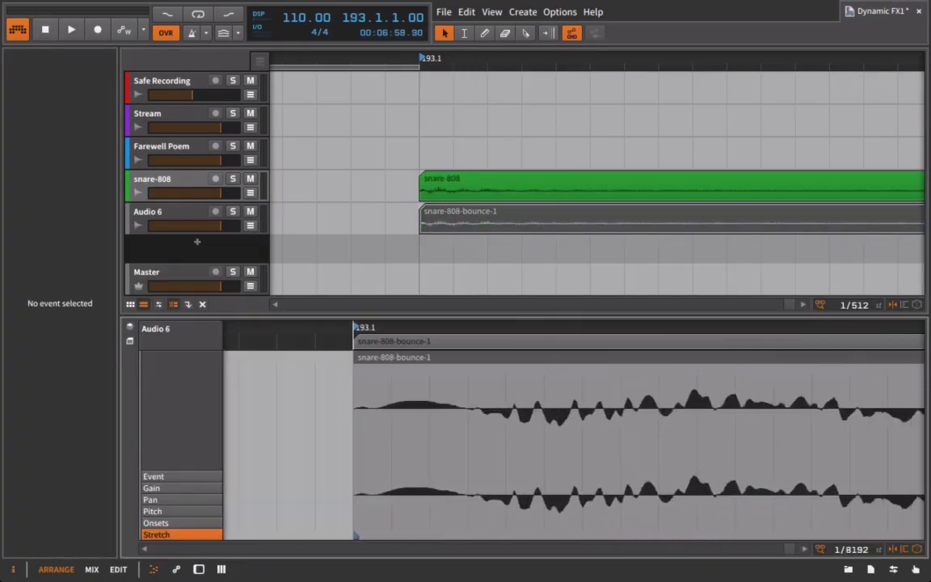
{"action": "scroll", "coordinate": [485, 420], "scroll_direction": "down", "scroll_amount": 1}
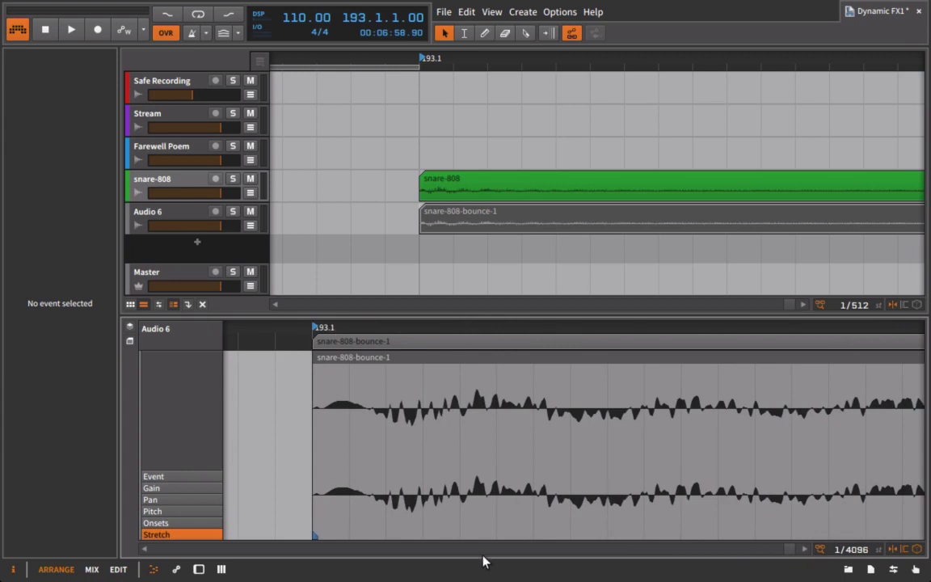
- Compare the original snare-808 clip with the snare-808-bounce-1 waveform in the detail editor
{"action": "left_click", "coordinate": [499, 172]}
{"action": "left_click_drag", "start_coordinate": [298, 342], "coordinate": [396, 341]}
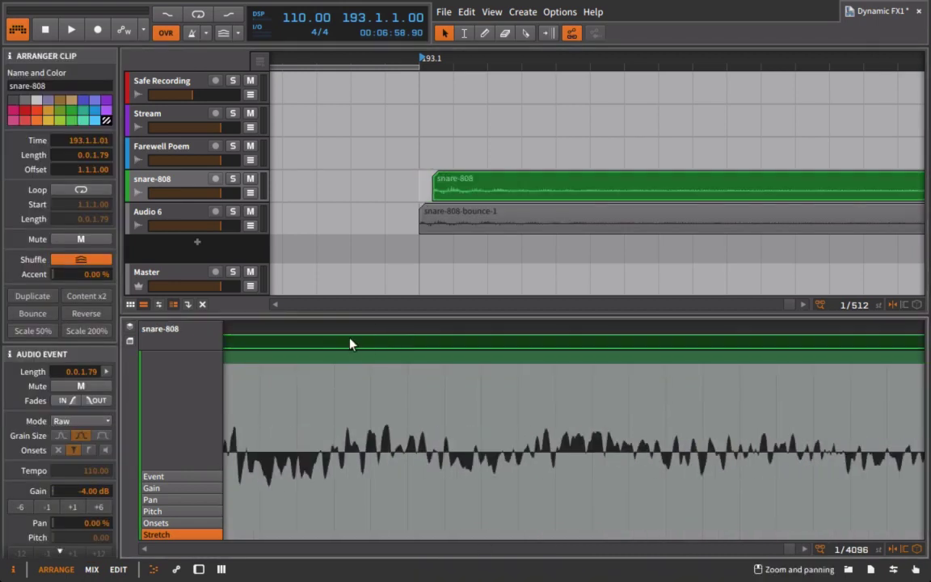
{"action": "scroll", "coordinate": [349, 338], "scroll_direction": "down", "scroll_amount": 2}
{"action": "left_click_drag", "start_coordinate": [440, 176], "coordinate": [426, 177]}
{"action": "scroll", "coordinate": [482, 404], "scroll_direction": "up", "scroll_amount": 2}
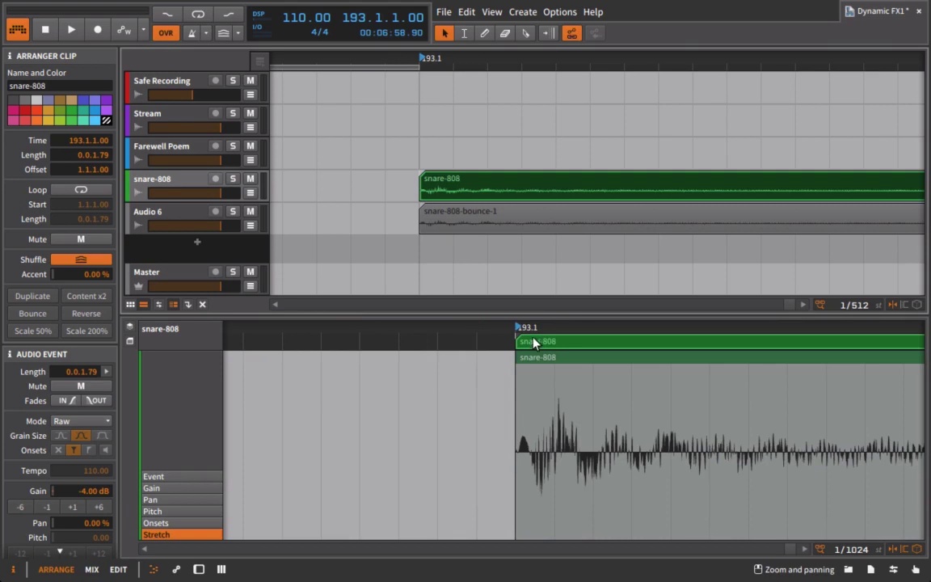
{"action": "left_click", "coordinate": [451, 220]}
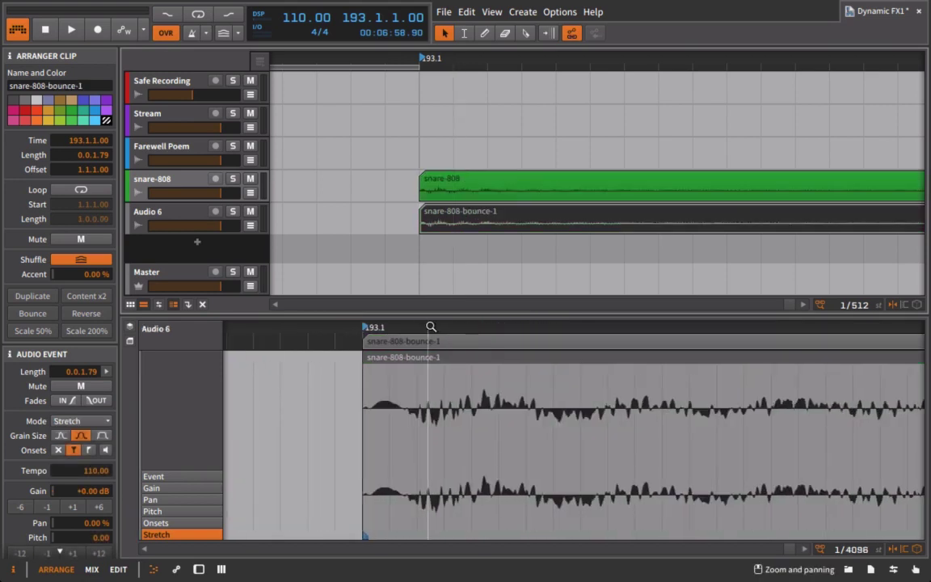
{"action": "left_click_drag", "start_coordinate": [436, 327], "coordinate": [316, 279]}
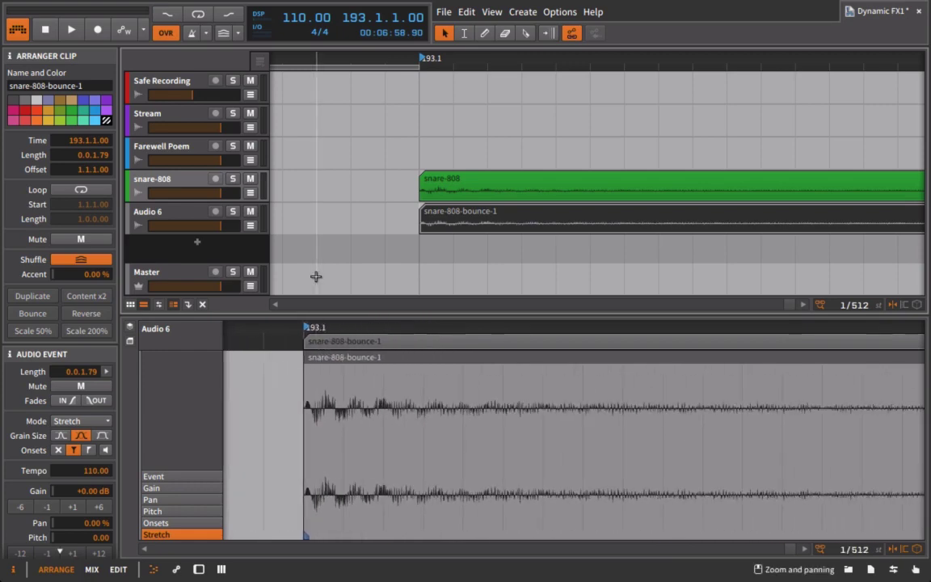
{"action": "left_click", "coordinate": [147, 166]}
- Solo the snare-808 track and audition the original clip
{"action": "key", "text": "d"}
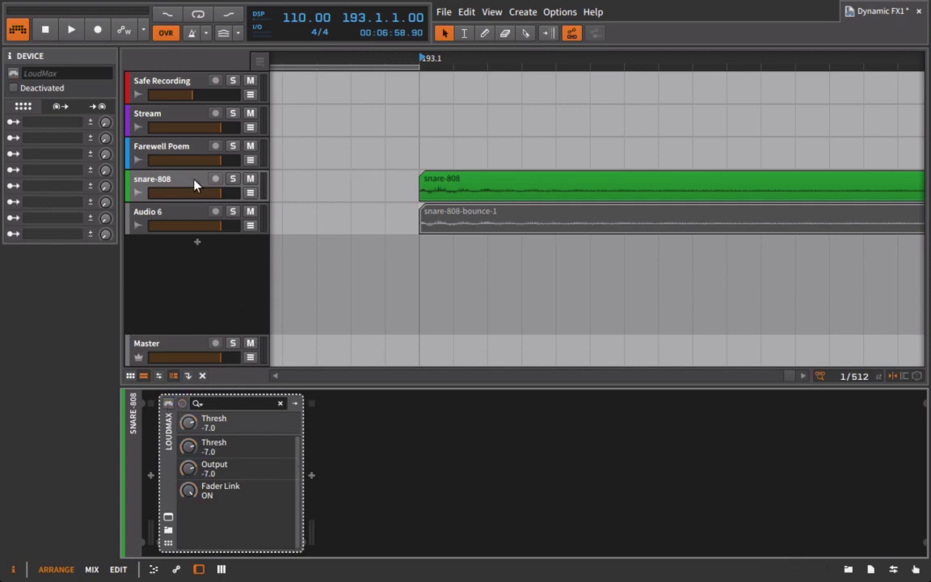
{"action": "key", "text": "space"}
{"action": "left_click", "coordinate": [482, 179]}
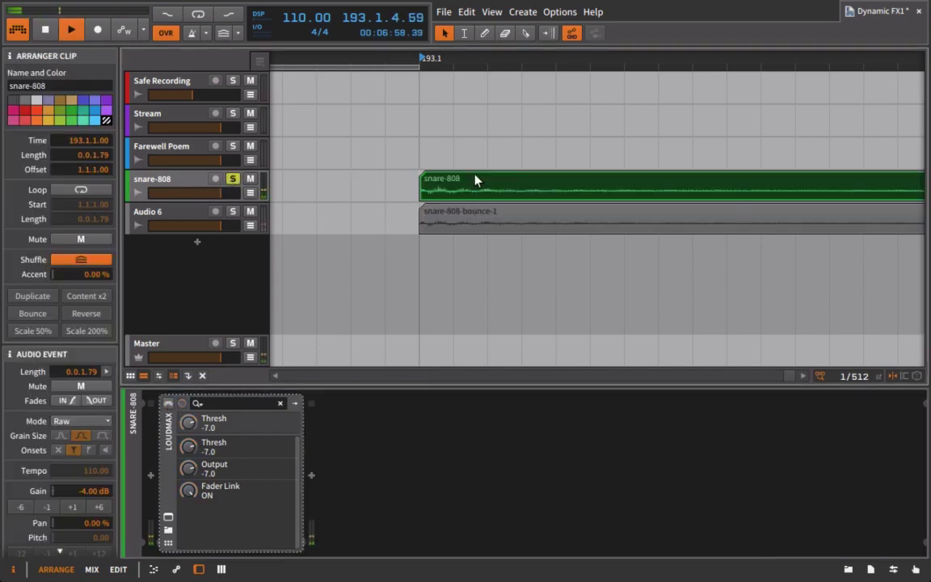
{"action": "key", "text": "space"}
{"action": "key", "text": "space"}
{"action": "left_click", "coordinate": [172, 183]}
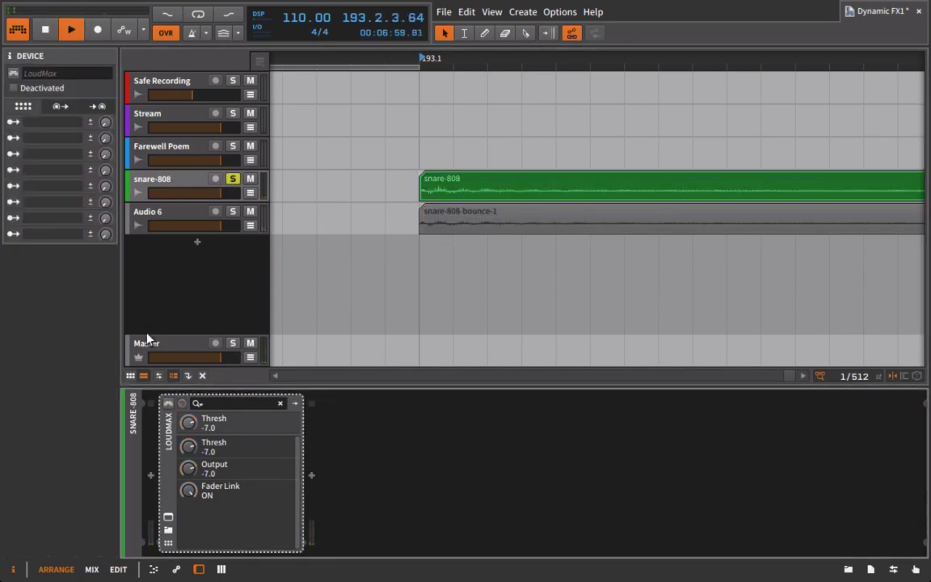
{"action": "left_click", "coordinate": [150, 183]}
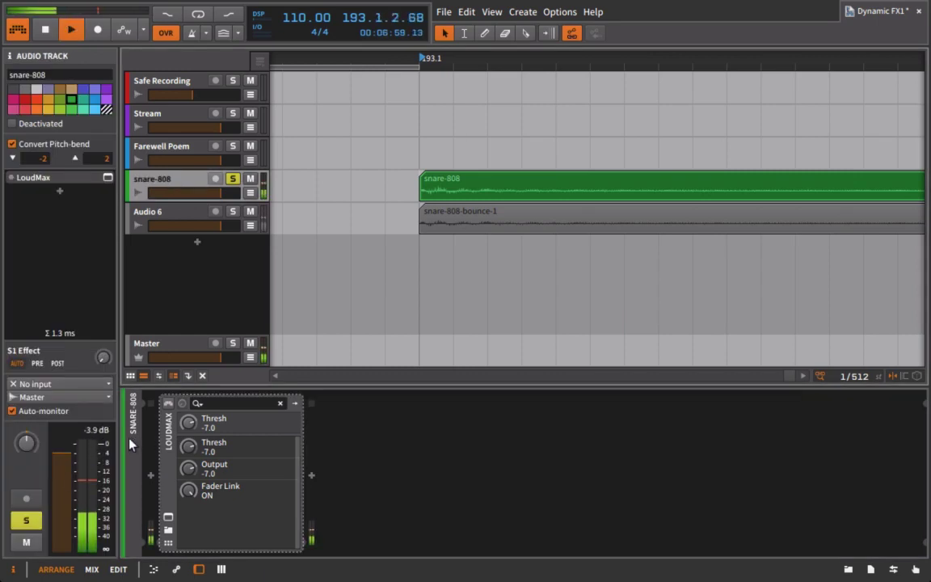
{"action": "key", "text": "space"}
- Solo Audio 6 instead and play back the snare-808-bounce-1 clip
{"action": "left_click", "coordinate": [233, 211]}
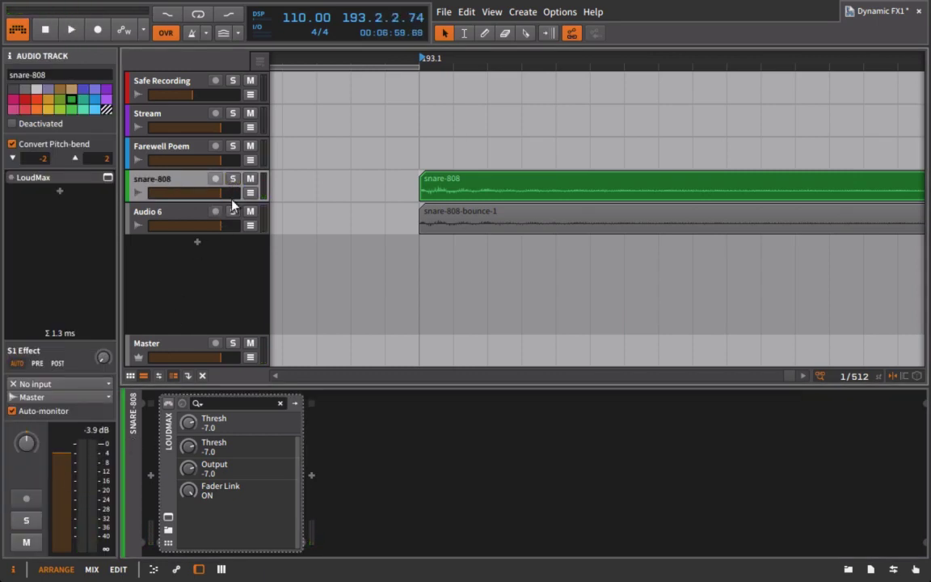
{"action": "left_click", "coordinate": [194, 214]}
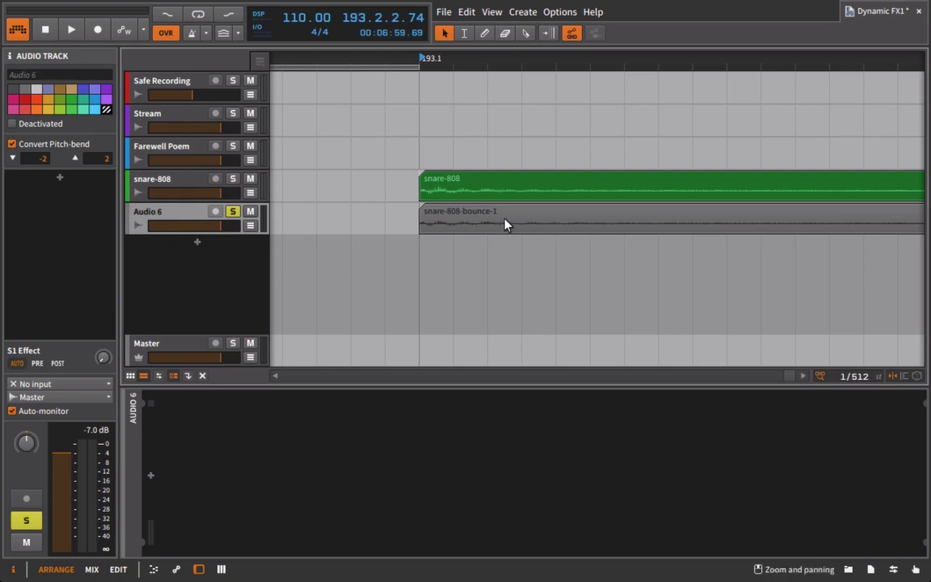
{"action": "left_click", "coordinate": [478, 222]}
{"action": "left_click", "coordinate": [187, 214]}
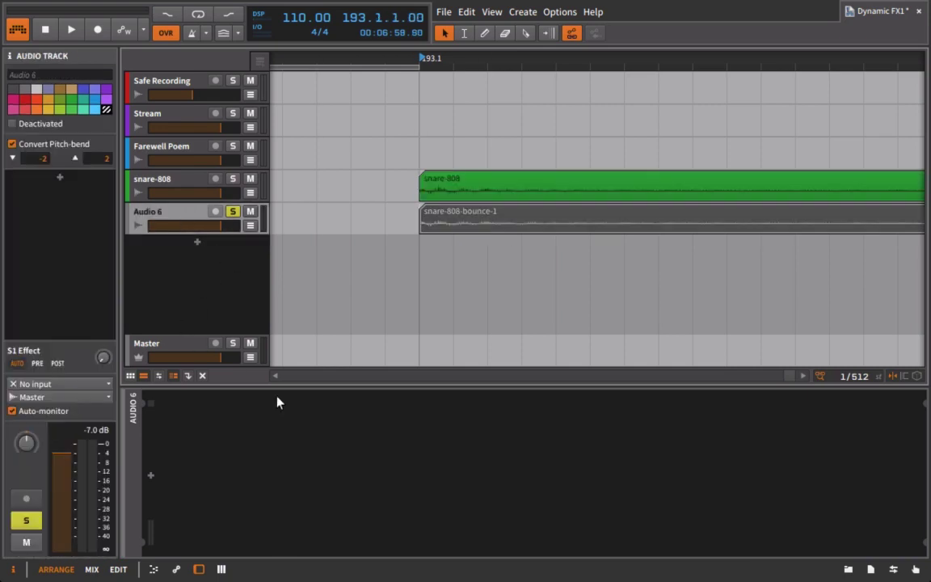
{"action": "key", "text": "space"}
{"action": "key", "text": "space"}
{"action": "key", "text": "space"}
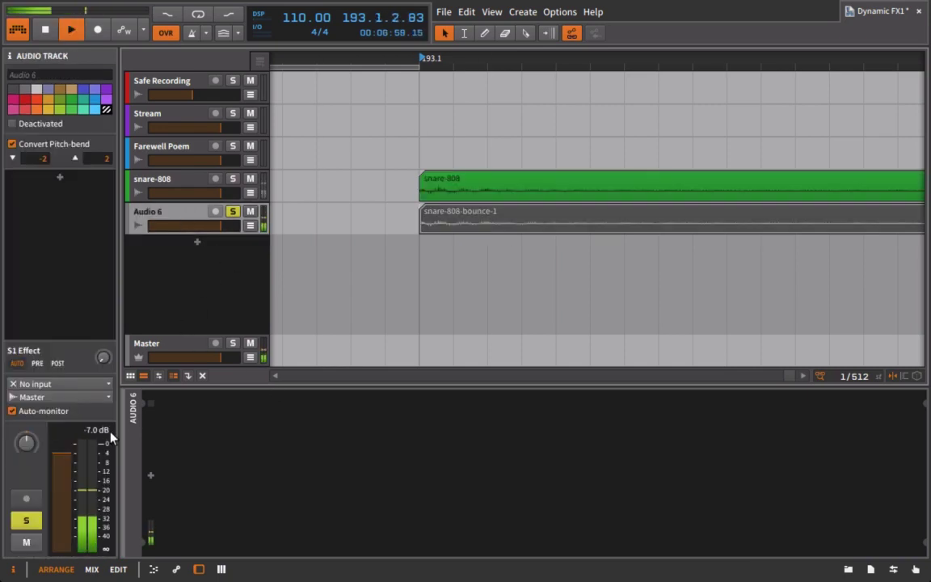
{"action": "key", "text": "space"}
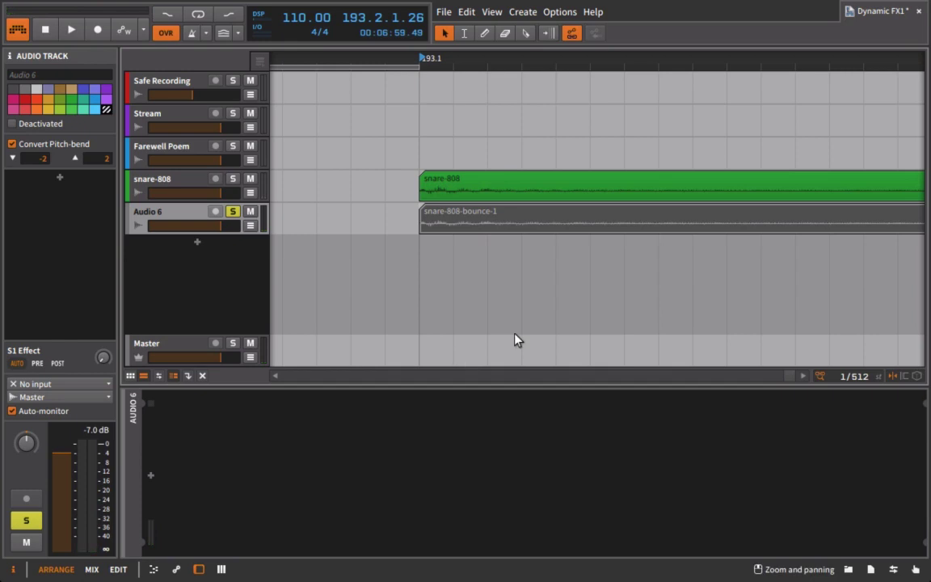
- Add Bitwig's Tool device to Audio 6, boost its gain about +2.88 dB, and audition
{"action": "left_click", "coordinate": [848, 569]}
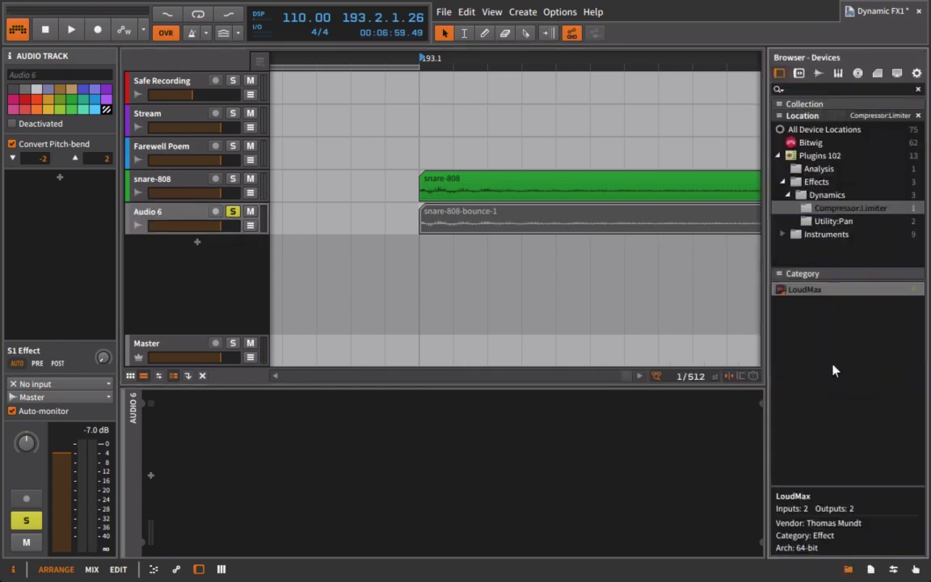
{"action": "left_click", "coordinate": [802, 144]}
{"action": "scroll", "coordinate": [835, 420], "scroll_direction": "down", "scroll_amount": 15}
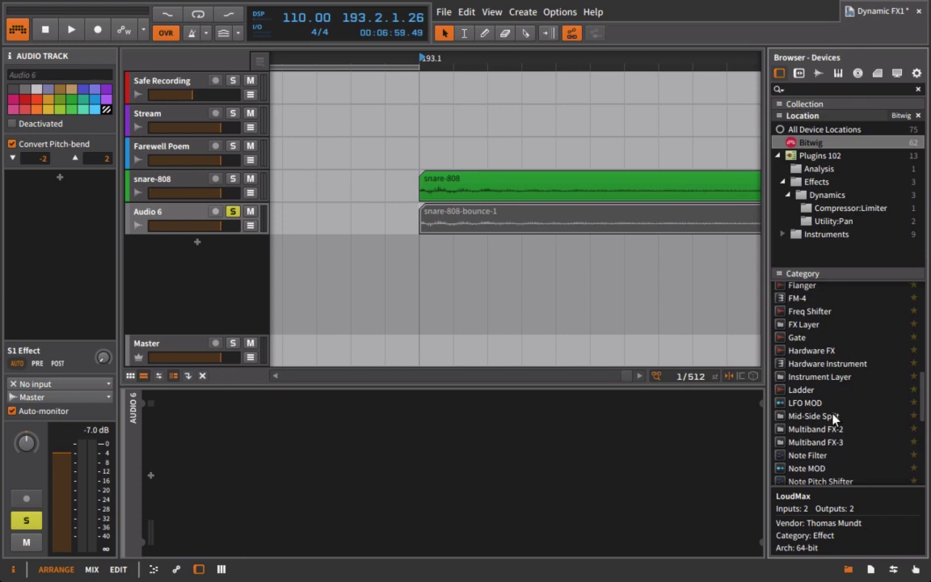
{"action": "left_click", "coordinate": [808, 414]}
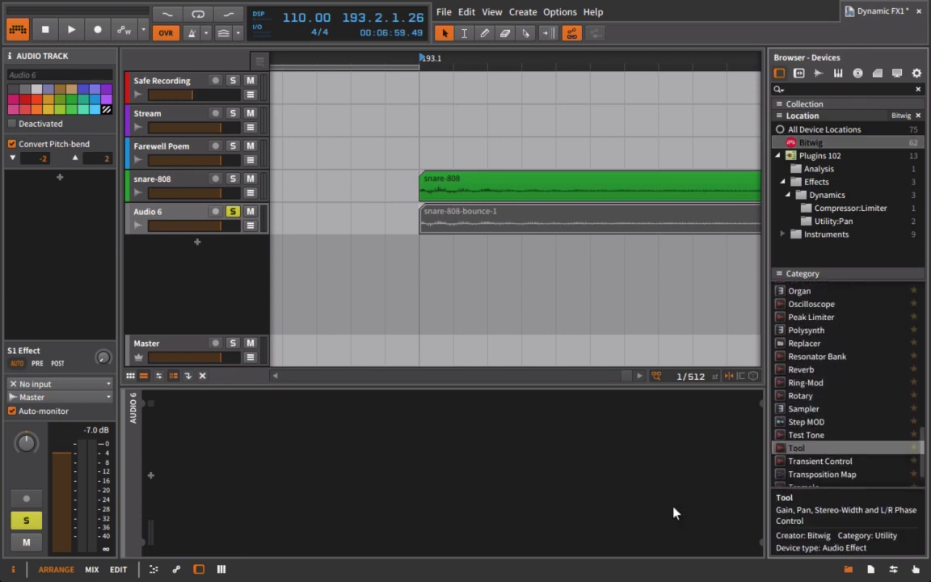
{"action": "left_click_drag", "start_coordinate": [796, 450], "coordinate": [645, 480]}
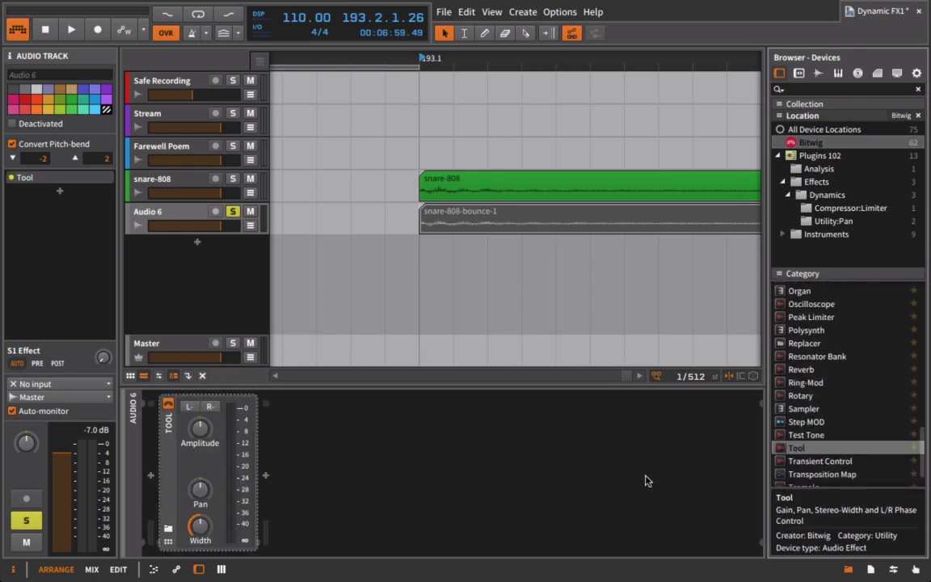
{"action": "left_click", "coordinate": [202, 427]}
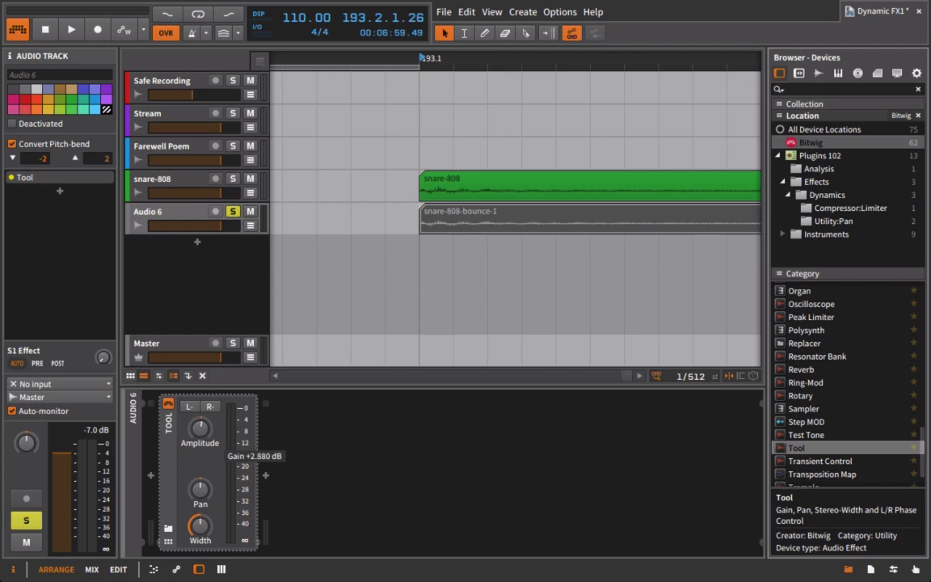
{"action": "key", "text": "space"}
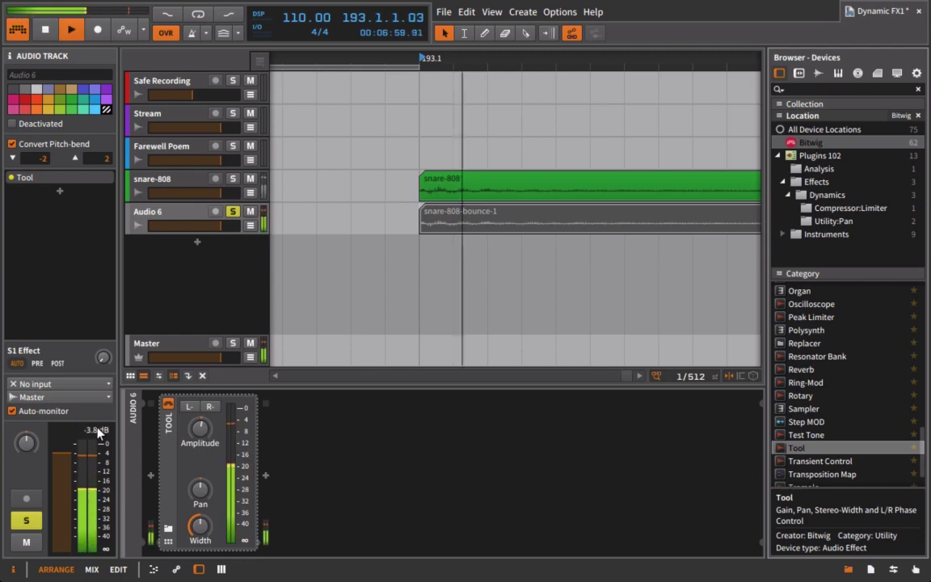
- Compare the soloed original snare-808 against Audio 6, then select snare-808-bounce-1
{"action": "left_click", "coordinate": [871, 569]}
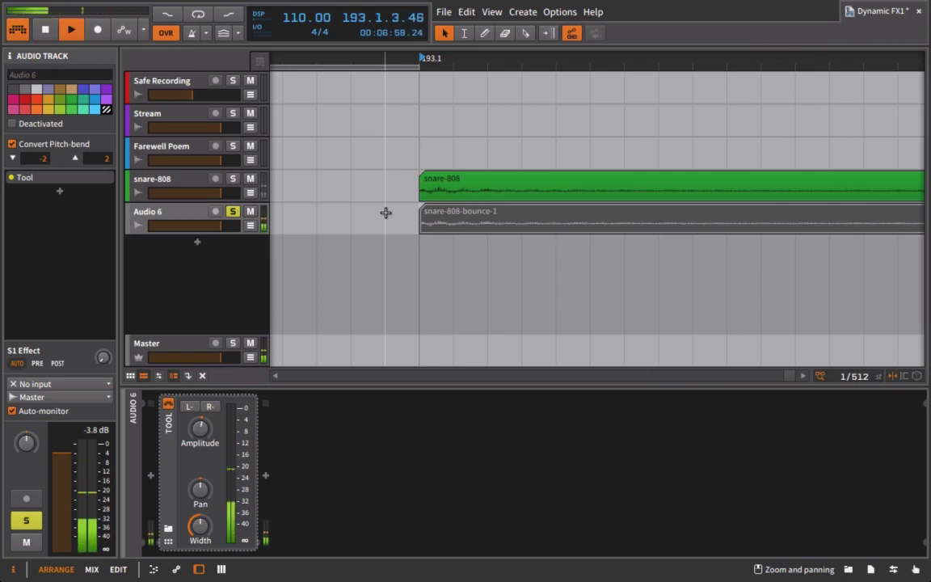
{"action": "left_click", "coordinate": [233, 179]}
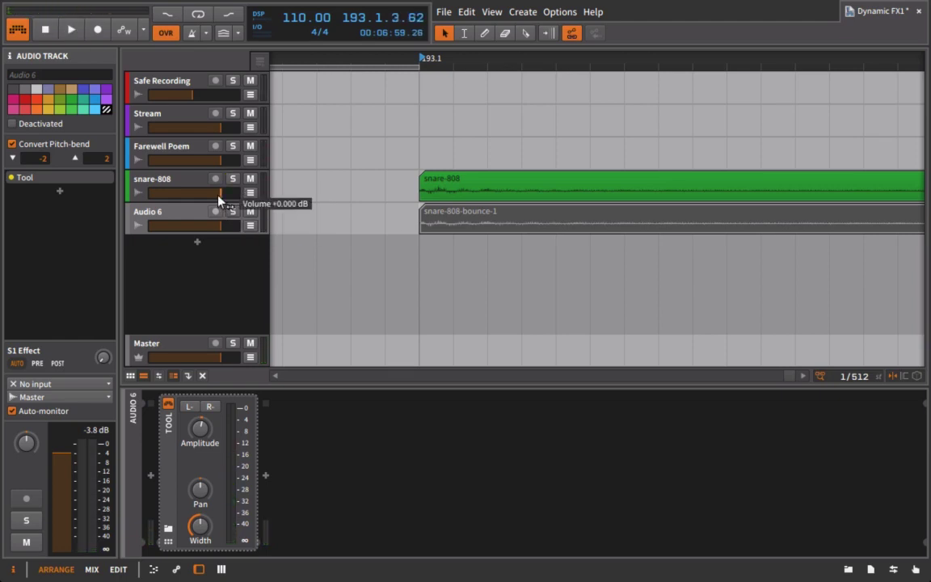
{"action": "left_click", "coordinate": [233, 211]}
{"action": "left_click", "coordinate": [465, 222]}
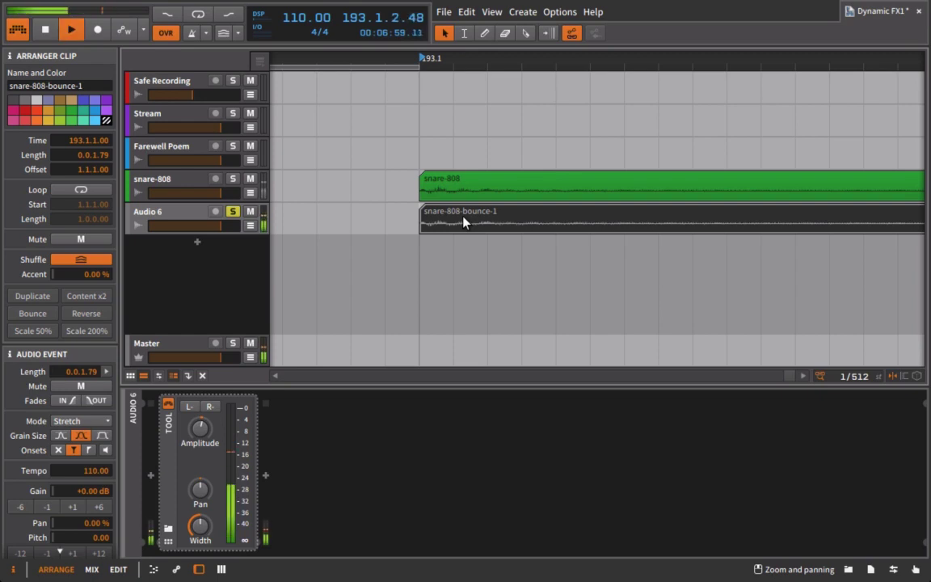
{"action": "key", "text": "space"}
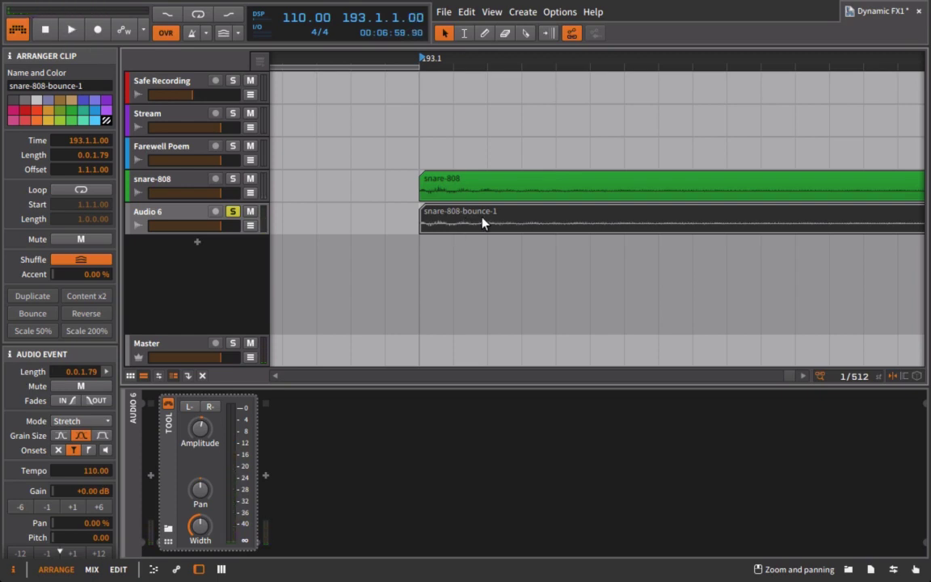
- Bounce snare-808-bounce-1 post-fader into a new snare-808-bounce-2 track
{"action": "right_click", "coordinate": [484, 219]}
{"action": "left_click", "coordinate": [546, 344]}
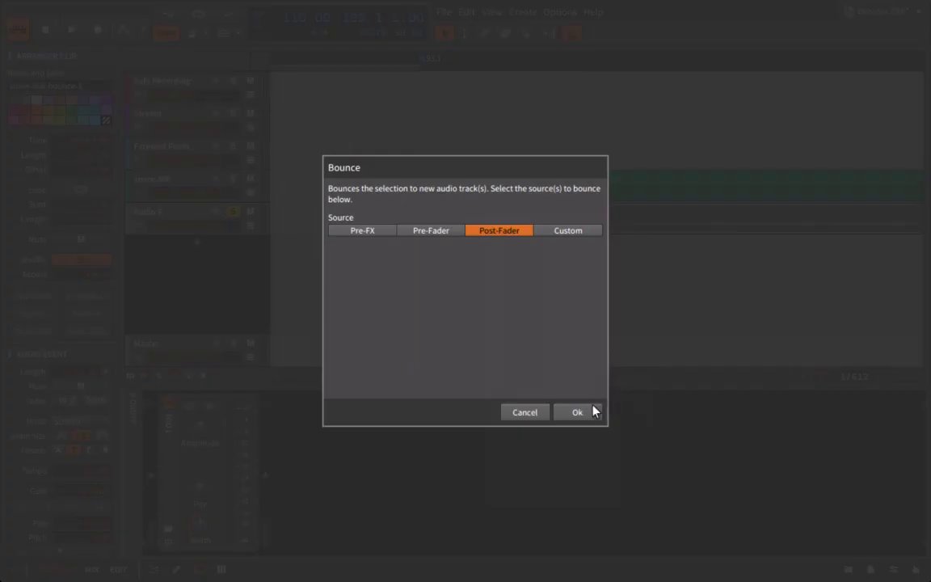
{"action": "left_click", "coordinate": [590, 411]}
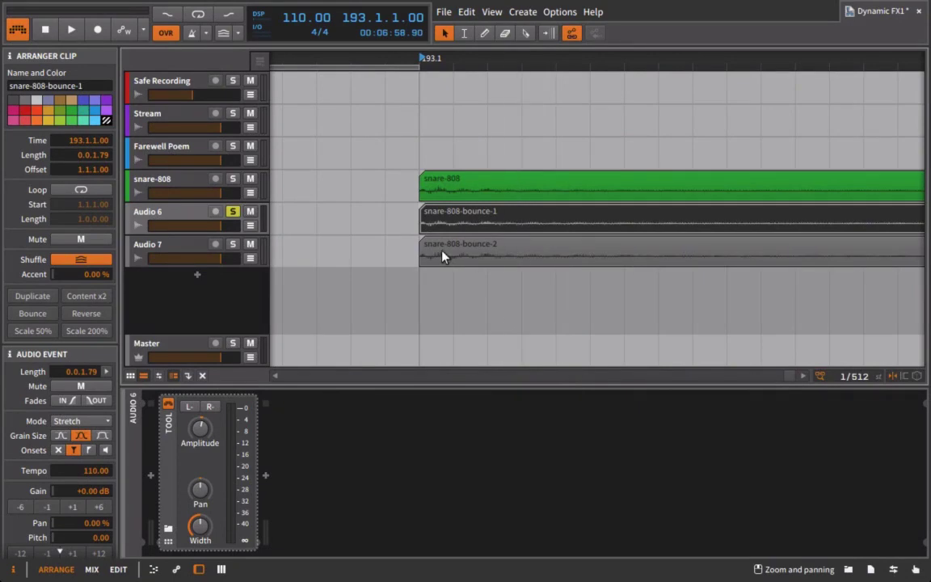
- Move snare-808-bounce-2 above the first bounce, colour it light blue, and enlarge snare-808 in the editor
{"action": "left_click", "coordinate": [446, 256]}
{"action": "left_click_drag", "start_coordinate": [214, 245], "coordinate": [206, 217]}
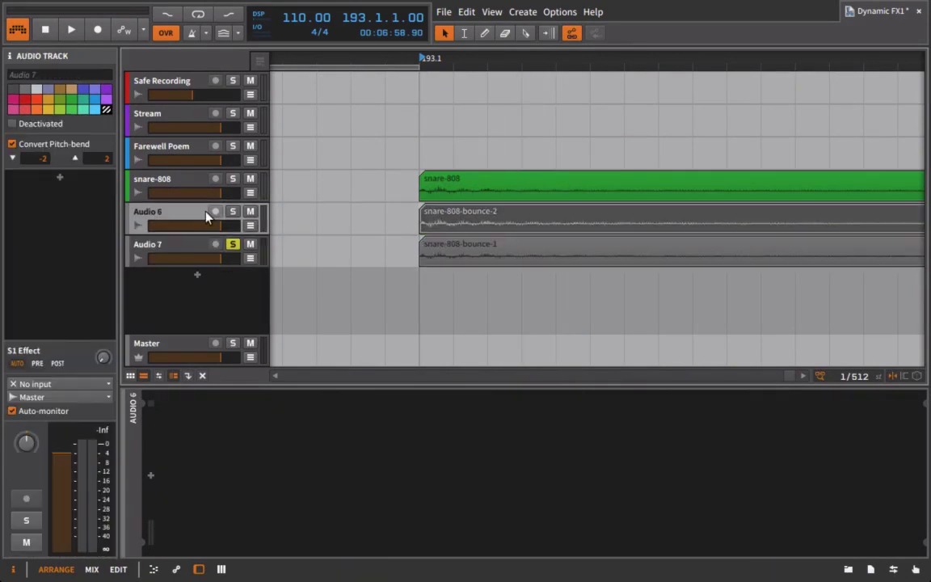
{"action": "right_click", "coordinate": [449, 216]}
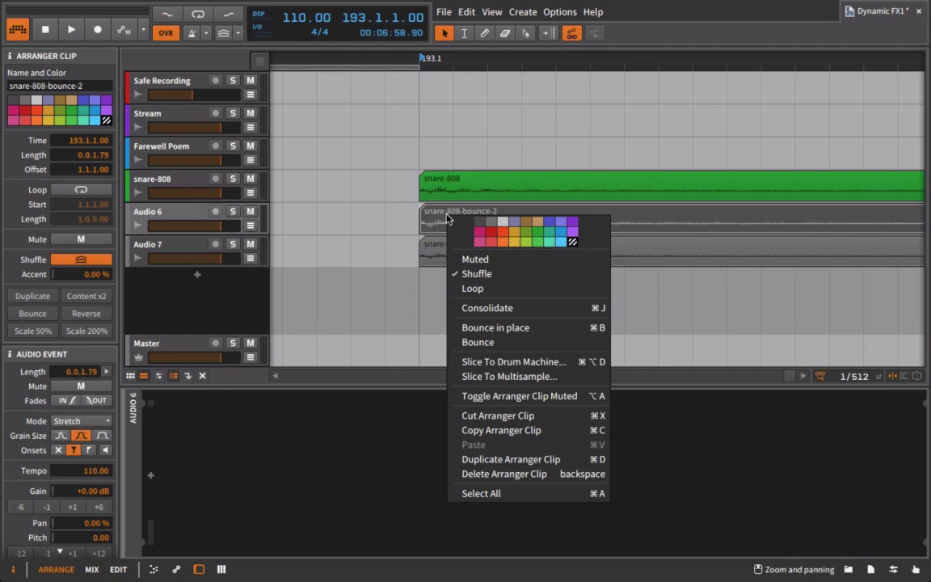
{"action": "left_click", "coordinate": [552, 244]}
{"action": "left_click", "coordinate": [432, 189]}
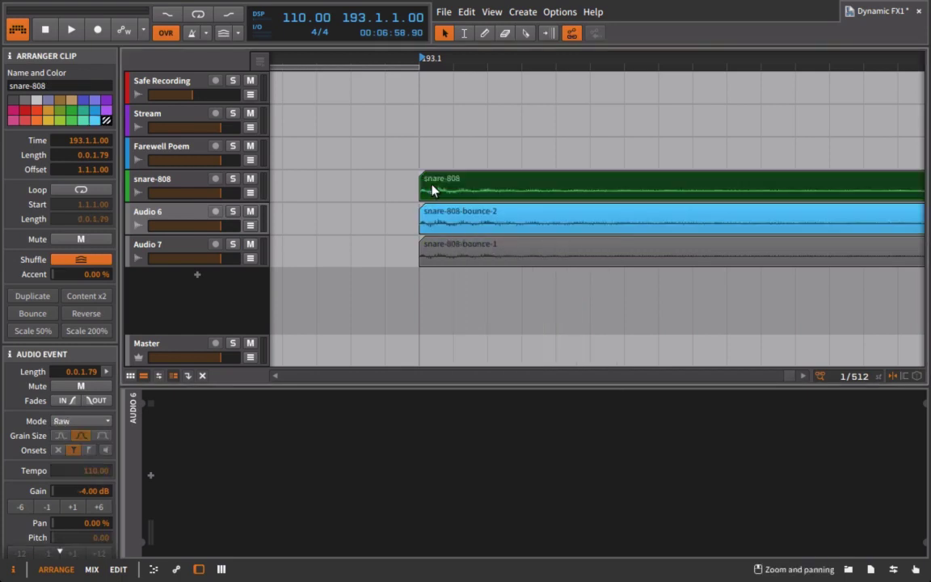
{"action": "left_click_drag", "start_coordinate": [436, 383], "coordinate": [380, 380]}
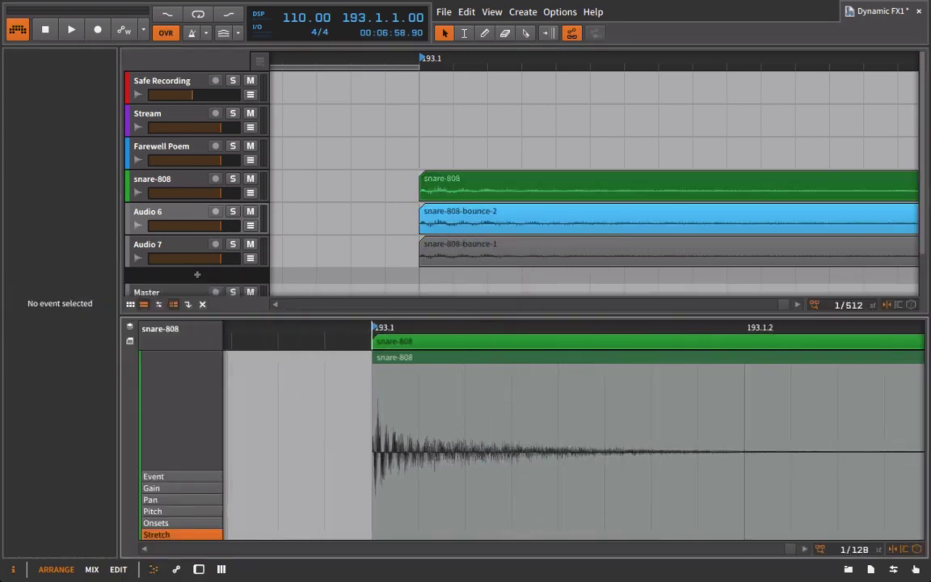
- Zoom into the snare-808 waveform down to the snare's attack
{"action": "left_click_drag", "start_coordinate": [345, 312], "coordinate": [333, 165]}
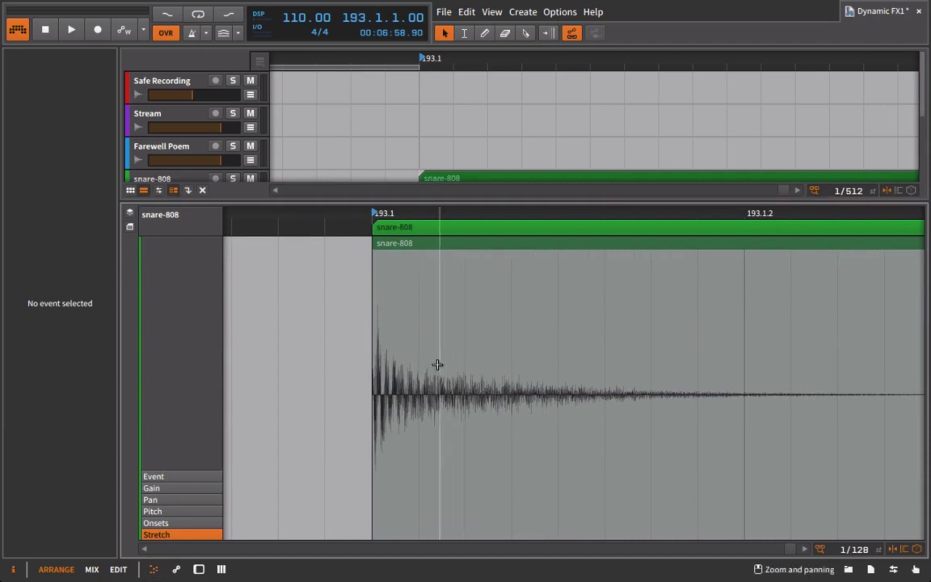
{"action": "left_click_drag", "start_coordinate": [375, 212], "coordinate": [320, 258]}
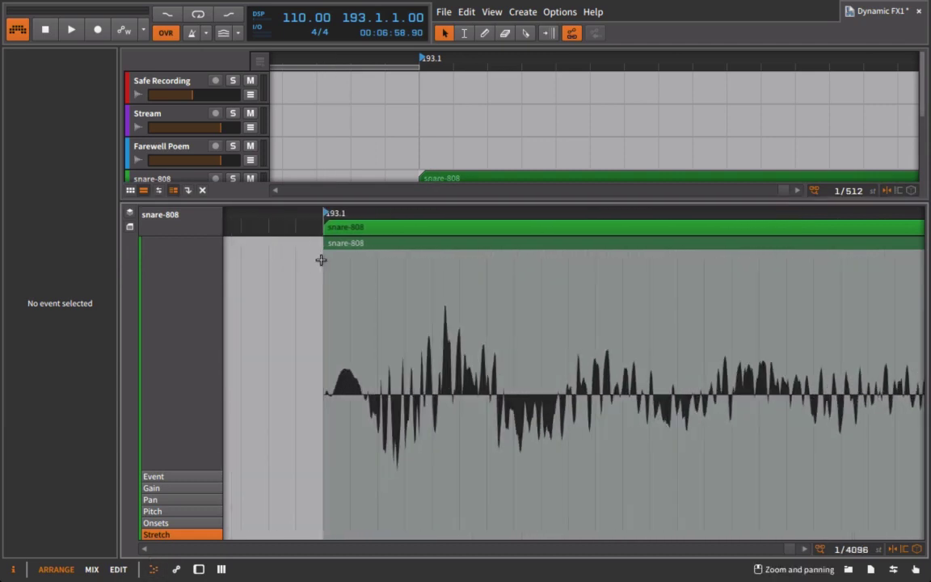
{"action": "scroll", "coordinate": [514, 93], "scroll_direction": "down", "scroll_amount": 5}
{"action": "scroll", "coordinate": [515, 96], "scroll_direction": "up", "scroll_amount": 1}
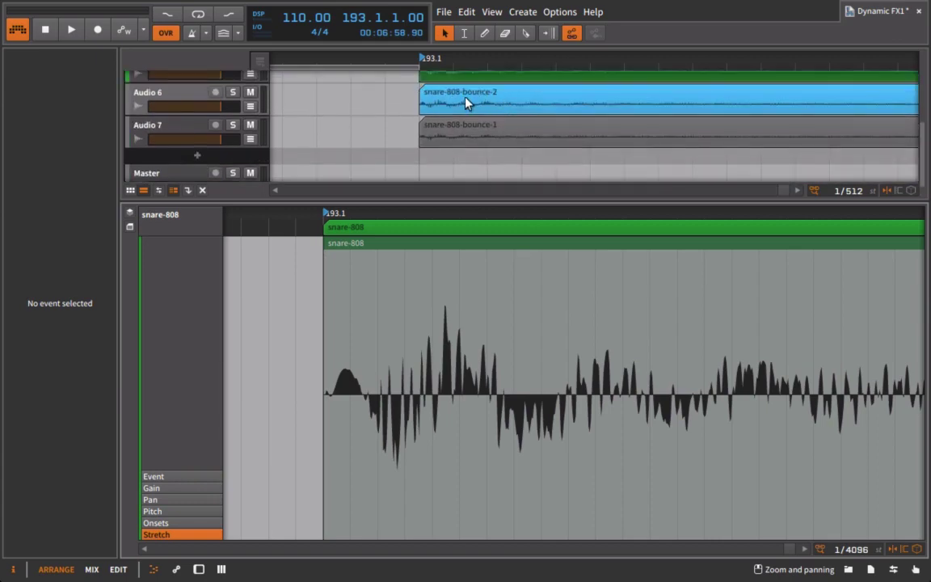
- Show the whole snare-808-bounce-2 waveform in the editor and enlarge the arrangement area
{"action": "left_click", "coordinate": [468, 103]}
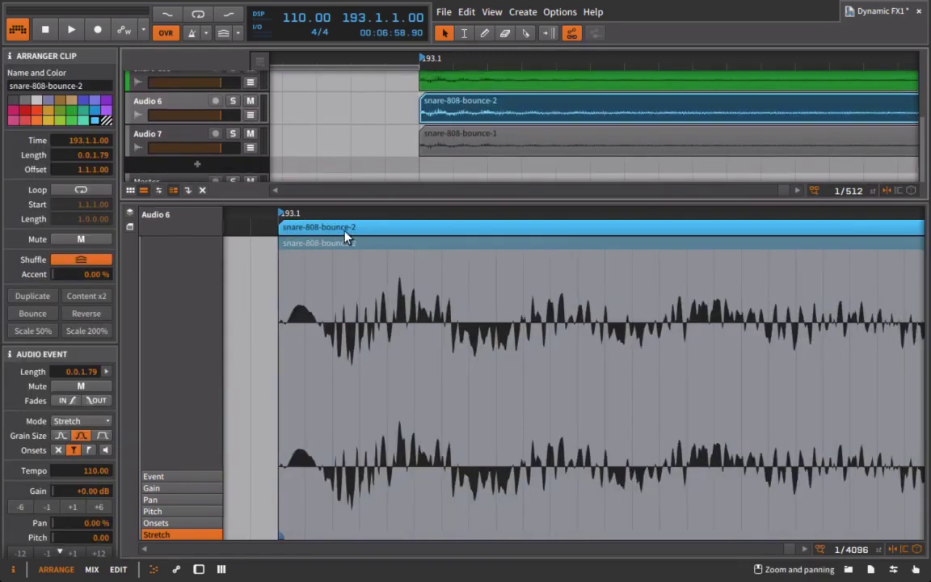
{"action": "left_click_drag", "start_coordinate": [321, 257], "coordinate": [319, 229]}
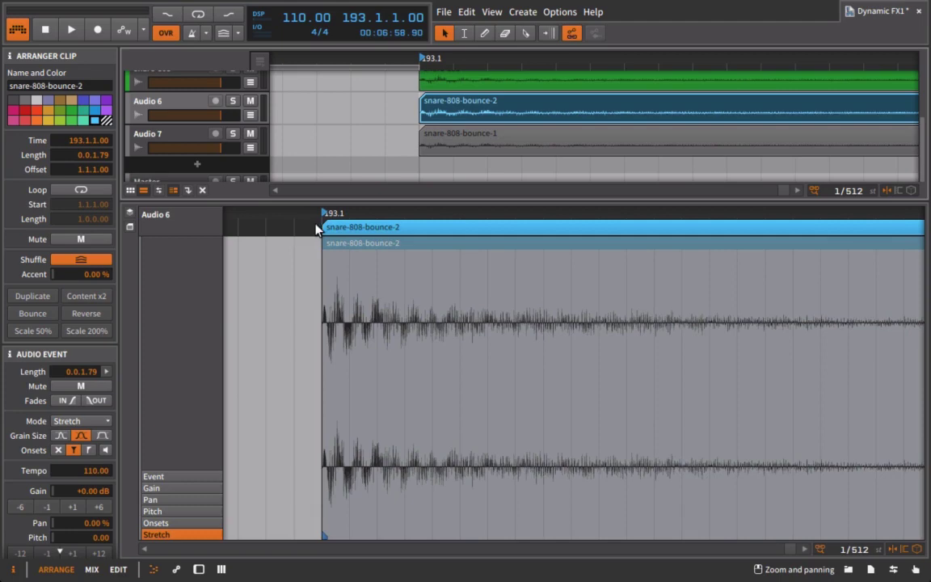
{"action": "left_click_drag", "start_coordinate": [456, 209], "coordinate": [467, 396]}
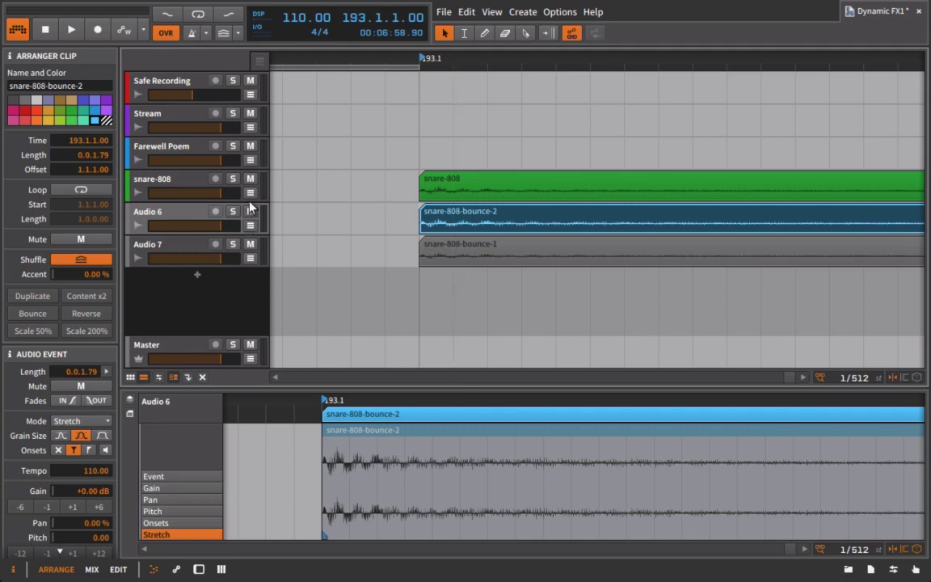
- Play the soloed snare-808, then unsolo it and play soloed Audio 6's snare-808-bounce-2
{"action": "key", "text": "space"}
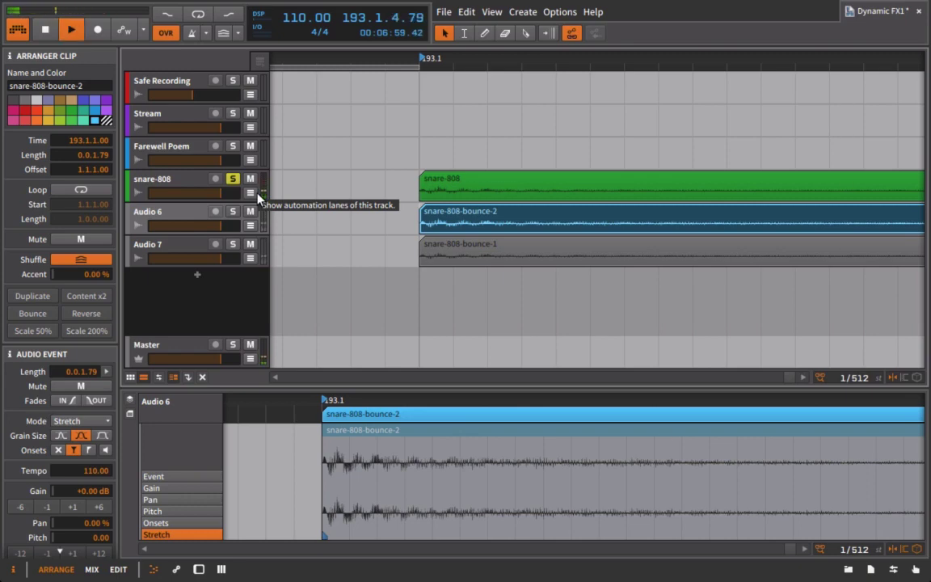
{"action": "key", "text": "space"}
{"action": "left_click", "coordinate": [233, 179]}
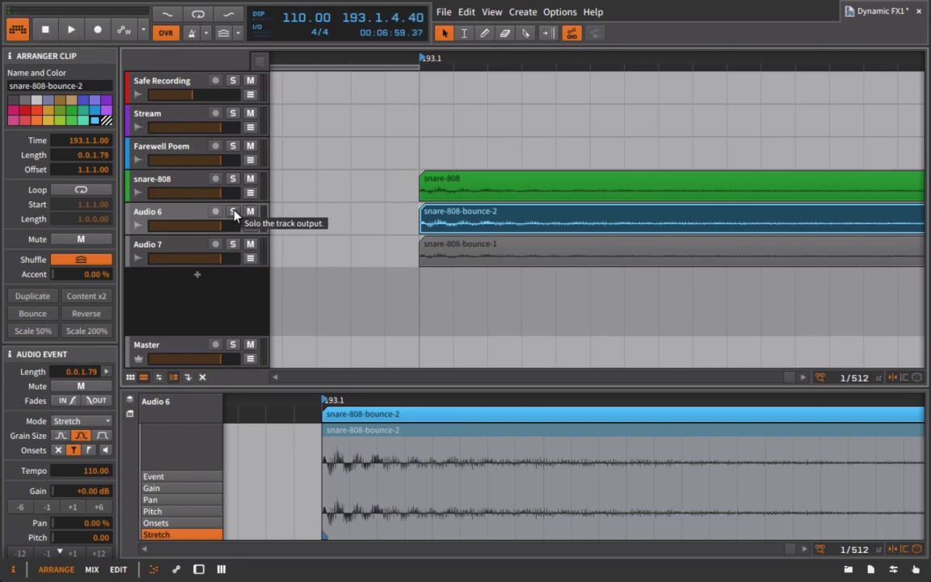
{"action": "left_click", "coordinate": [233, 211]}
{"action": "key", "text": "space"}
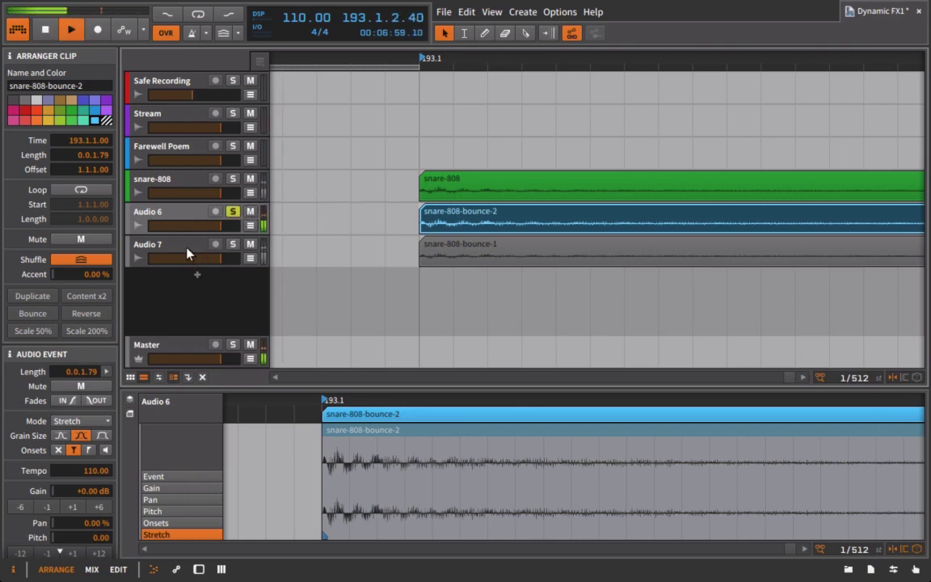
{"action": "key", "text": "space"}
{"action": "key", "text": "space"}
{"action": "key", "text": "space"}
{"action": "key", "text": "space"}
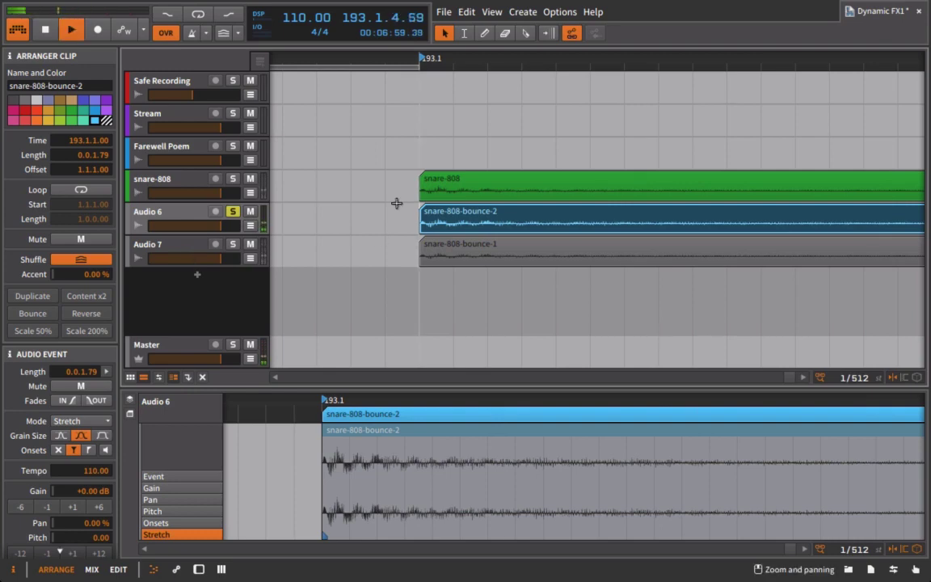